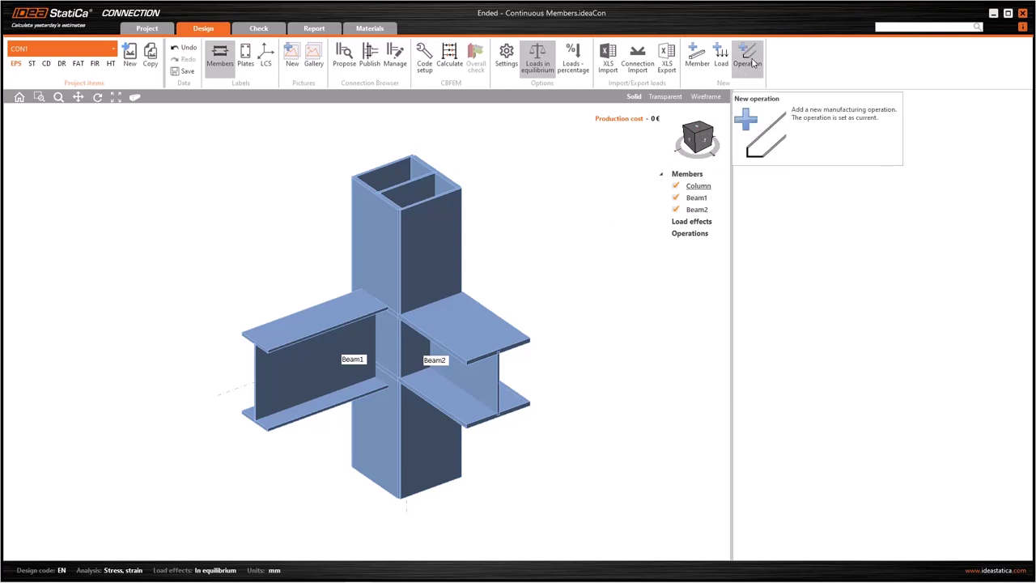
- Start a new manufacturing operation from the Operations branch of the tree
{"action": "right_click", "coordinate": [690, 234]}
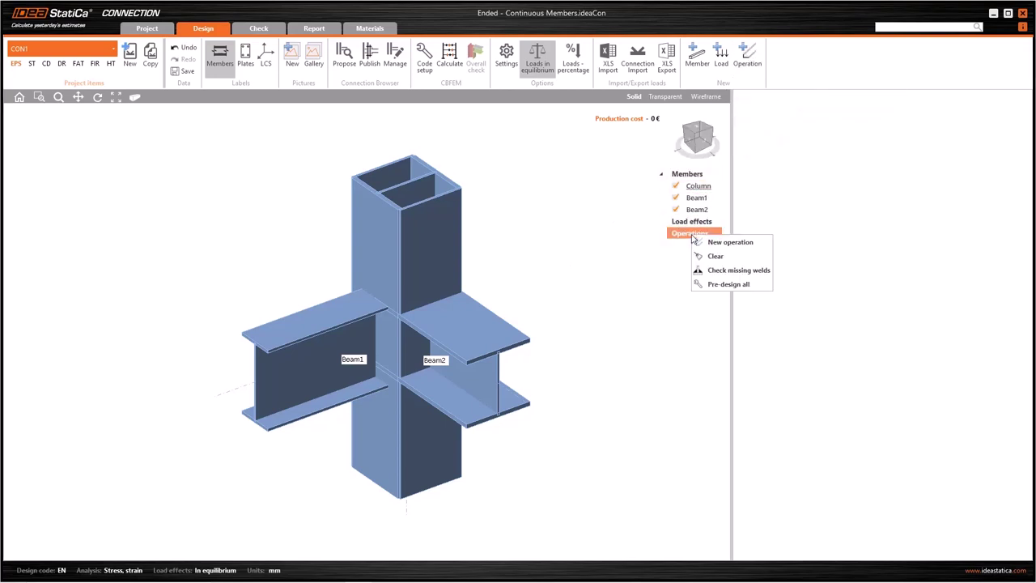
{"action": "left_click", "coordinate": [733, 242]}
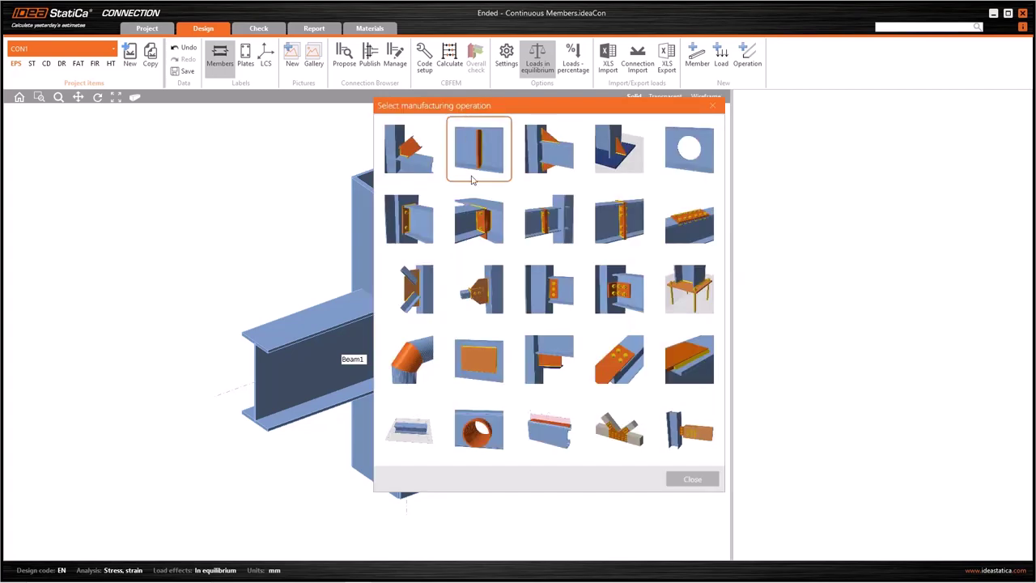
- Choose the bolted end plate EP1 for Beam1 and keep Column as the connected member
{"action": "left_click", "coordinate": [410, 217]}
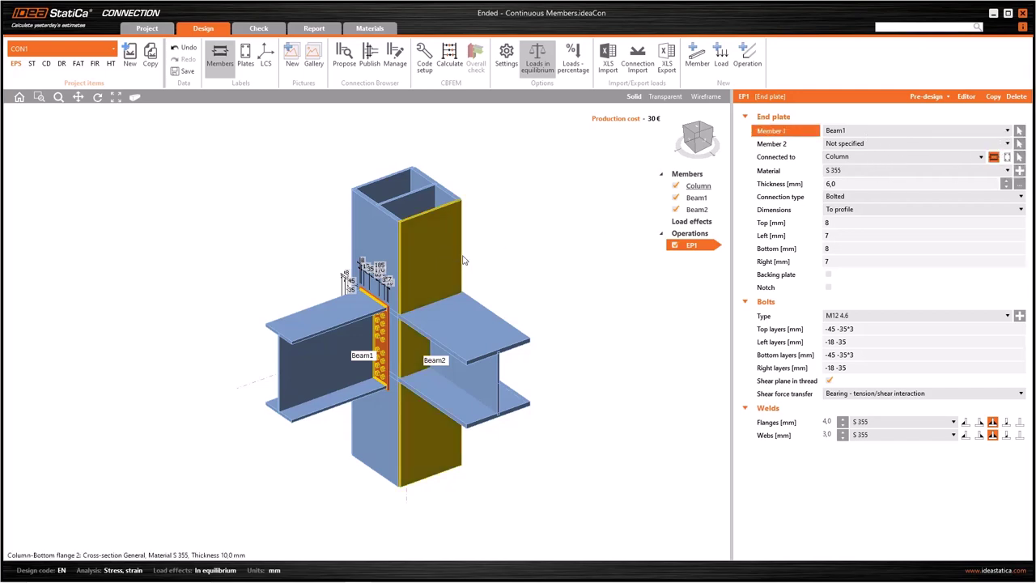
{"action": "mouse_move", "coordinate": [809, 199]}
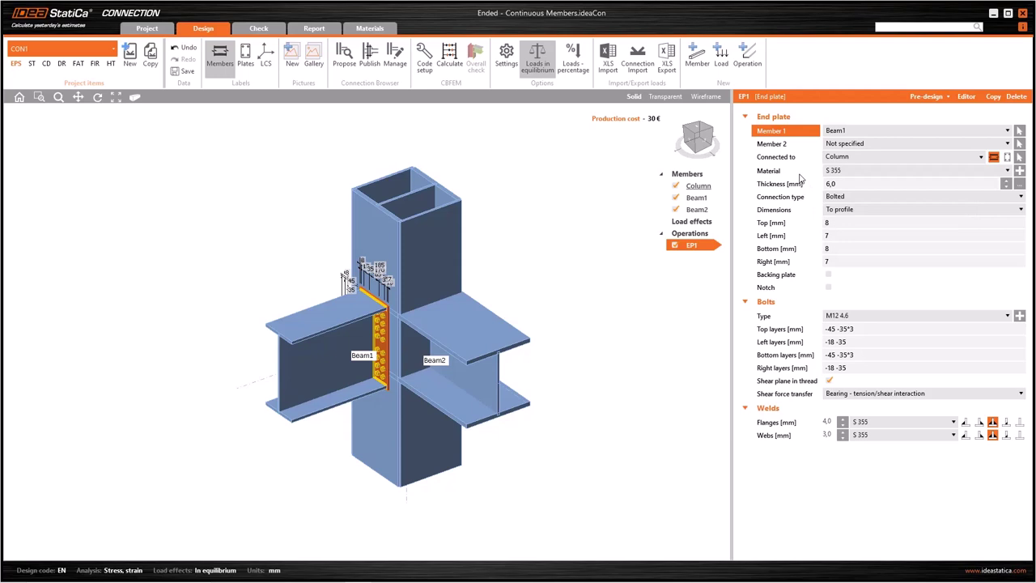
{"action": "left_click", "coordinate": [850, 159]}
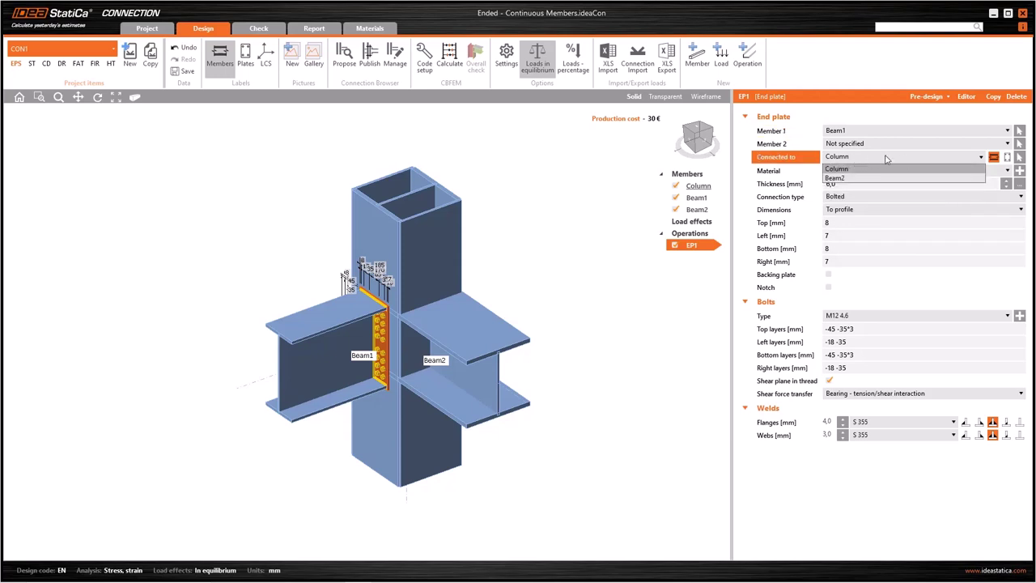
{"action": "left_click", "coordinate": [884, 160]}
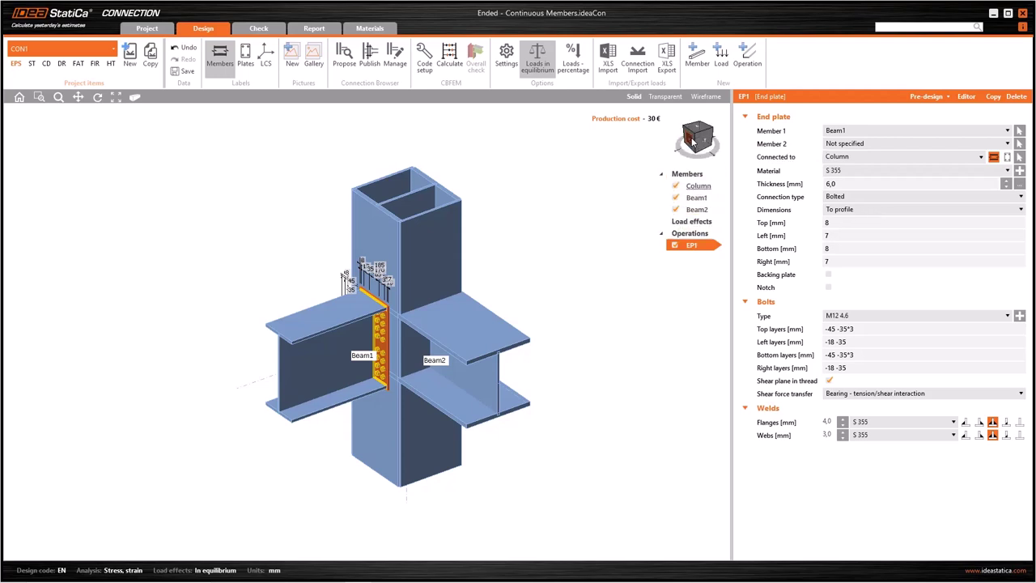
- View the joint from the -X face and keep M12 4.6 from the Bolt assembly list
{"action": "left_click", "coordinate": [693, 145]}
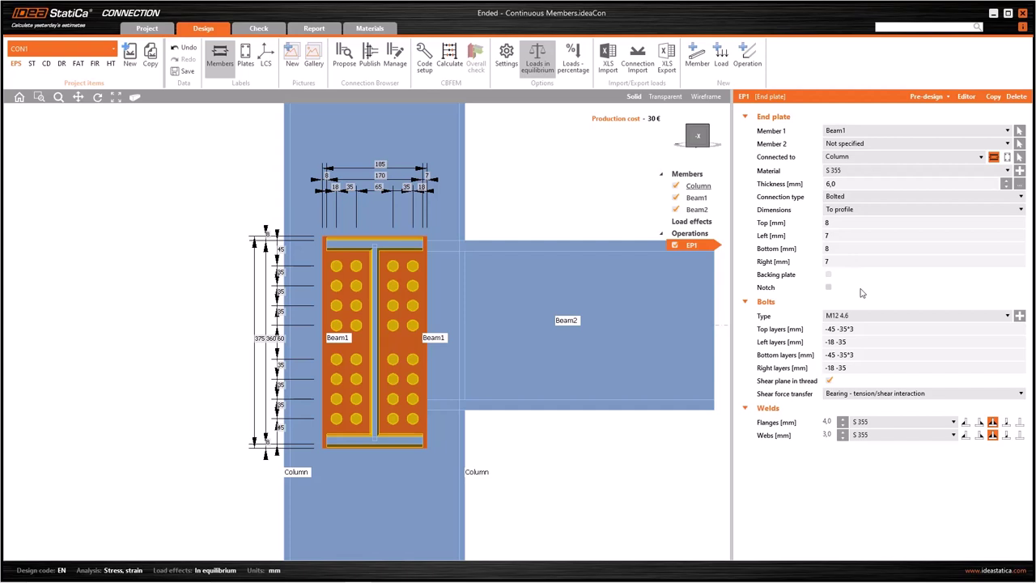
{"action": "left_click", "coordinate": [1020, 317]}
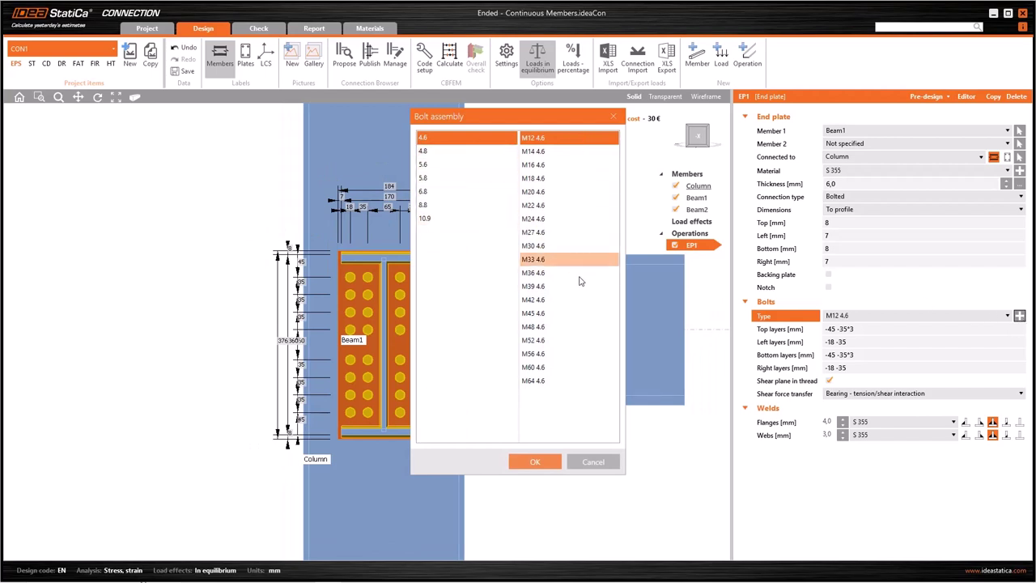
{"action": "left_click", "coordinate": [537, 463]}
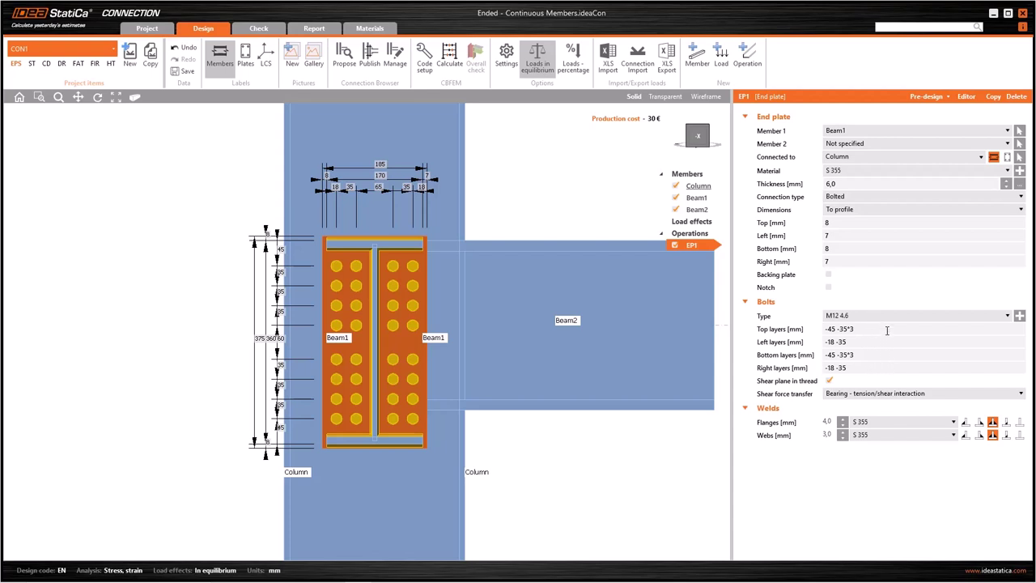
- Change the end plate Dimensions setting to Rectangle
{"action": "left_click", "coordinate": [880, 209]}
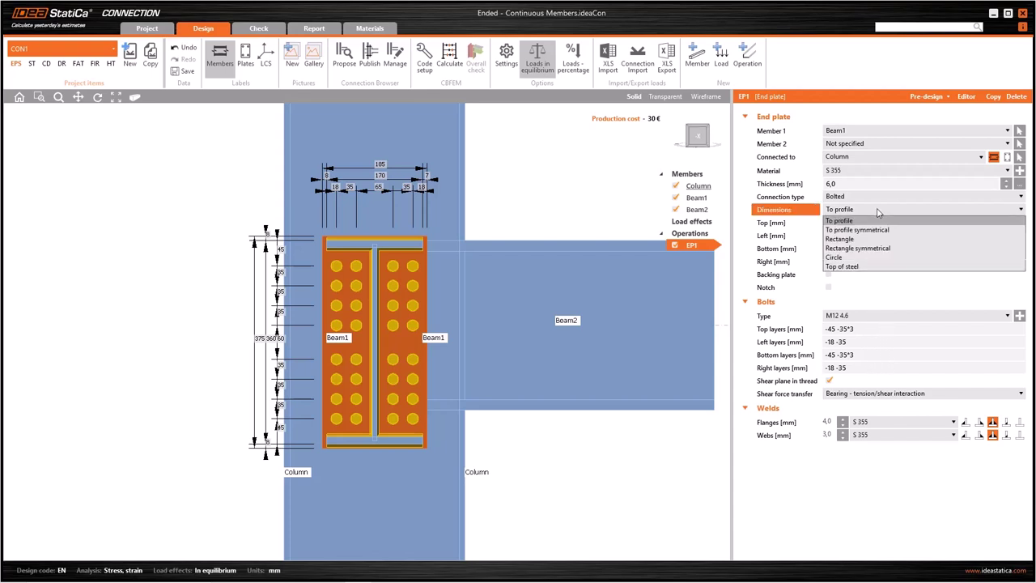
{"action": "left_click", "coordinate": [858, 243]}
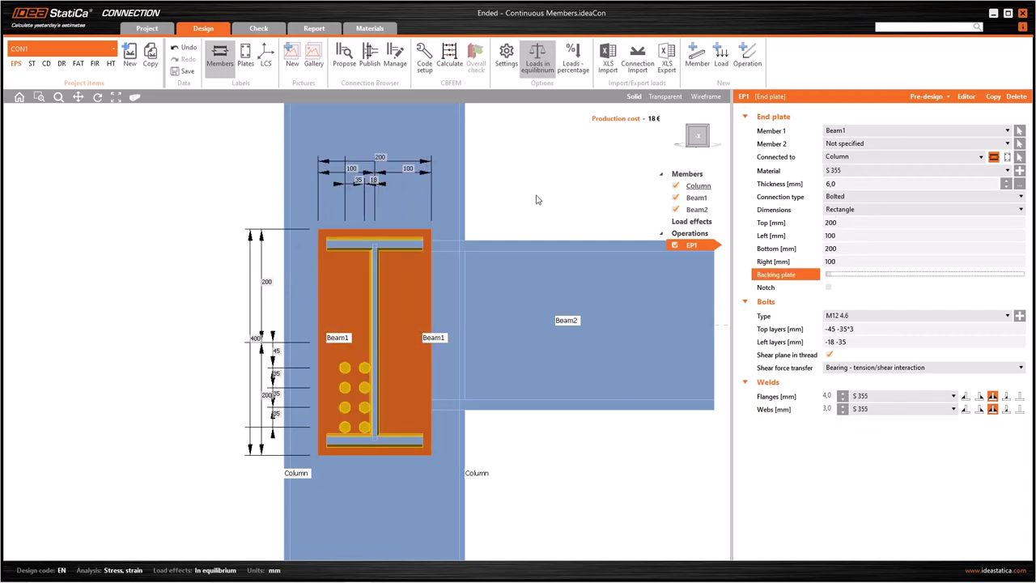
{"action": "scroll", "coordinate": [342, 232], "scroll_direction": "up", "scroll_amount": 4}
{"action": "scroll", "coordinate": [340, 234], "scroll_direction": "down", "scroll_amount": 4}
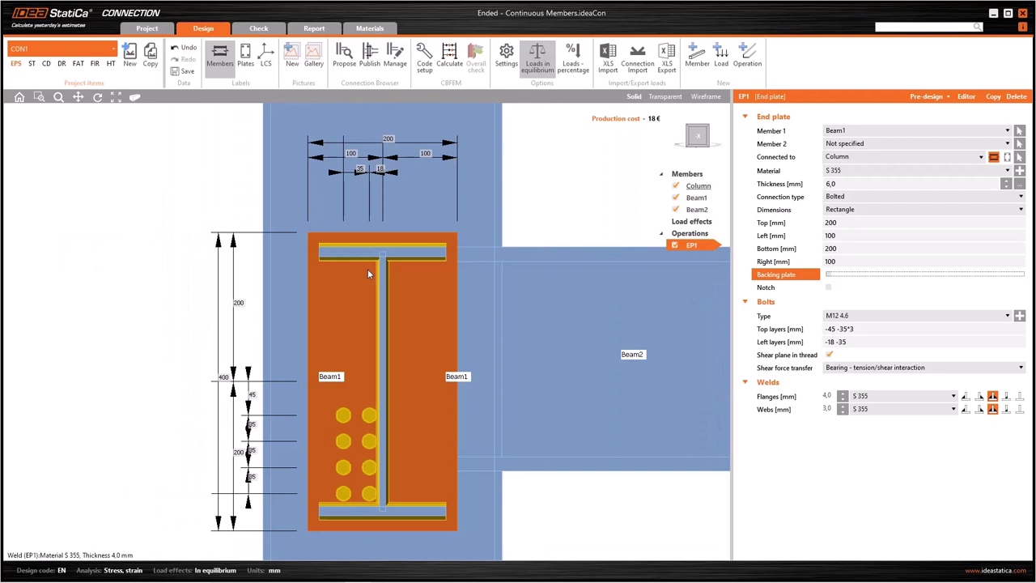
- Set both the Top and Left bolt layers of EP1 to 0
{"action": "triple_click", "coordinate": [865, 329]}
{"action": "type", "text": "0"}
{"action": "key", "text": "Tab"}
{"action": "type", "text": "0"}
{"action": "key", "text": "Tab"}
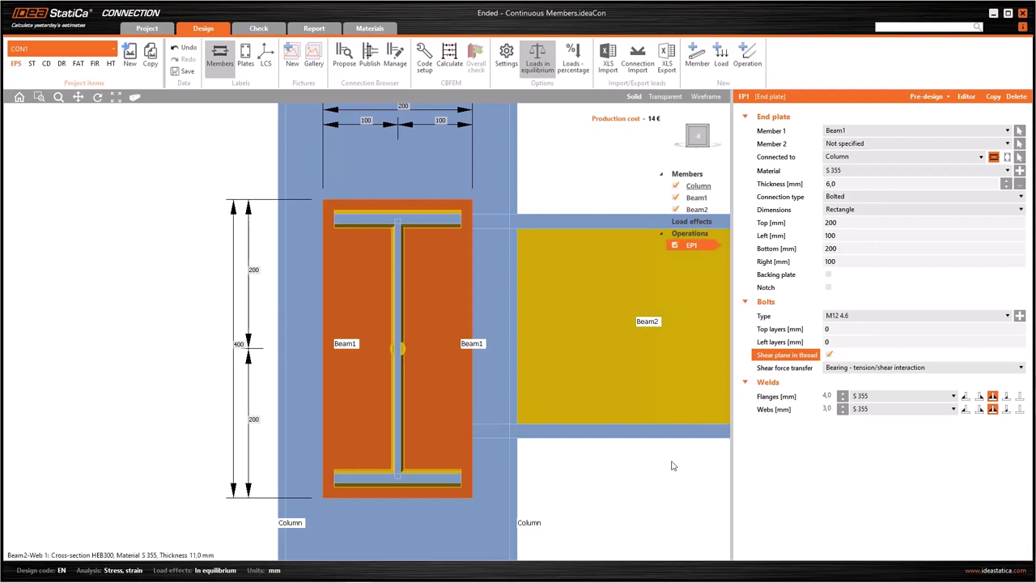
{"action": "middle_click_drag", "start_coordinate": [600, 465], "coordinate": [567, 451]}
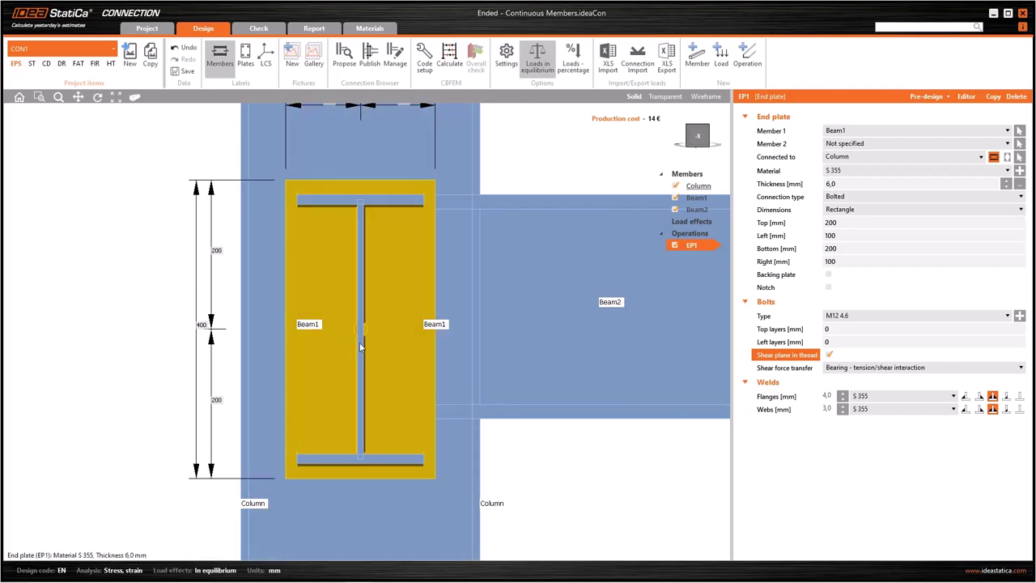
- Enter 90 in the Top bolt layers and 60 in the Left bolt layers
{"action": "left_click", "coordinate": [842, 329]}
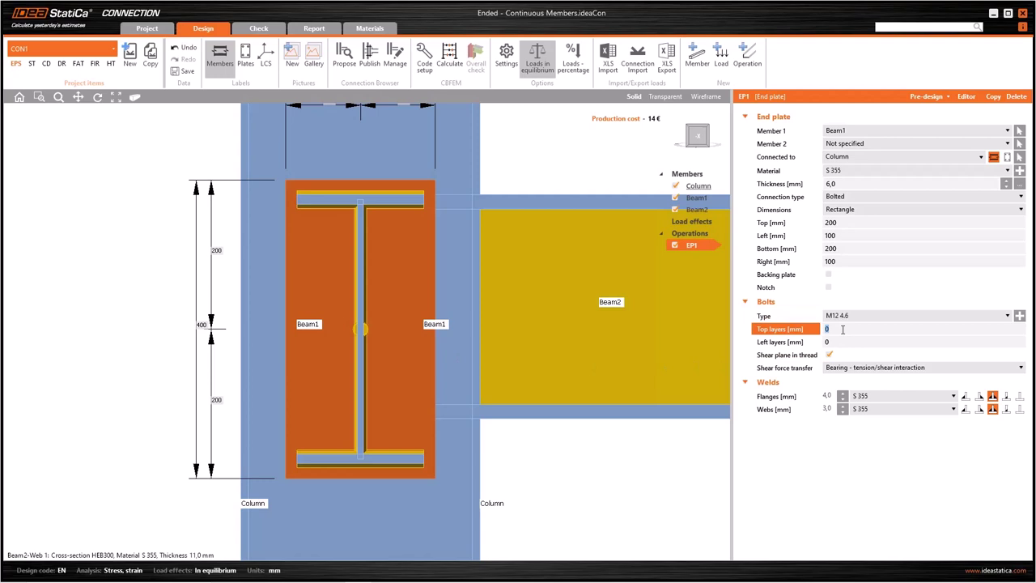
{"action": "type", "text": "90"}
{"action": "key", "text": "Tab"}
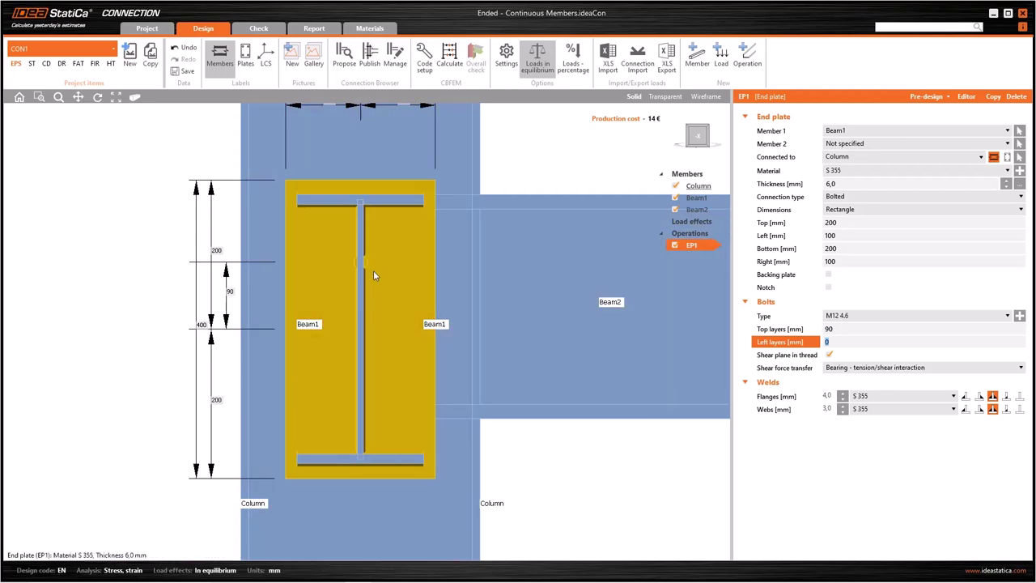
{"action": "left_click", "coordinate": [866, 327]}
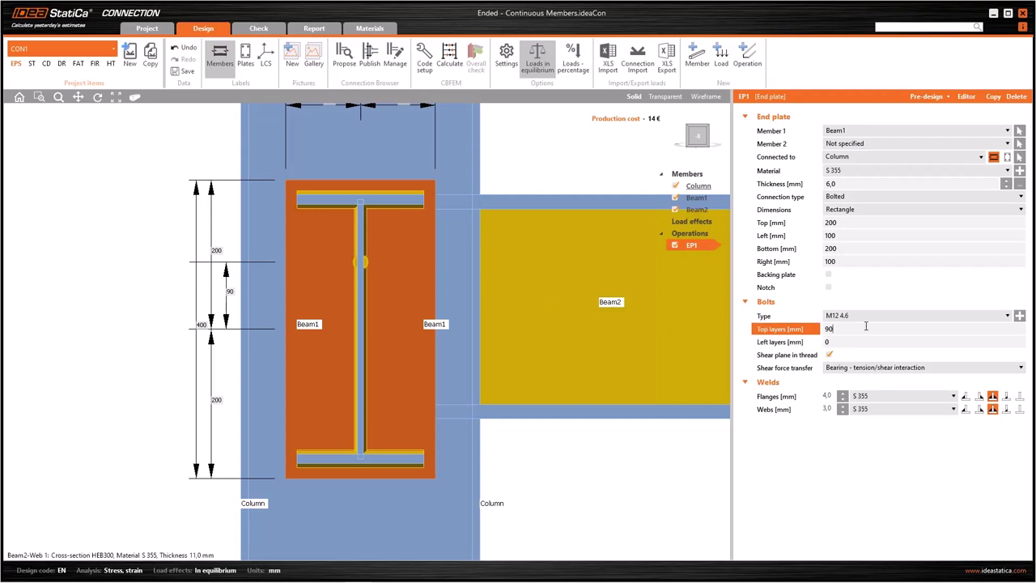
{"action": "key", "text": "Tab"}
{"action": "type", "text": "60"}
{"action": "key", "text": "Tab"}
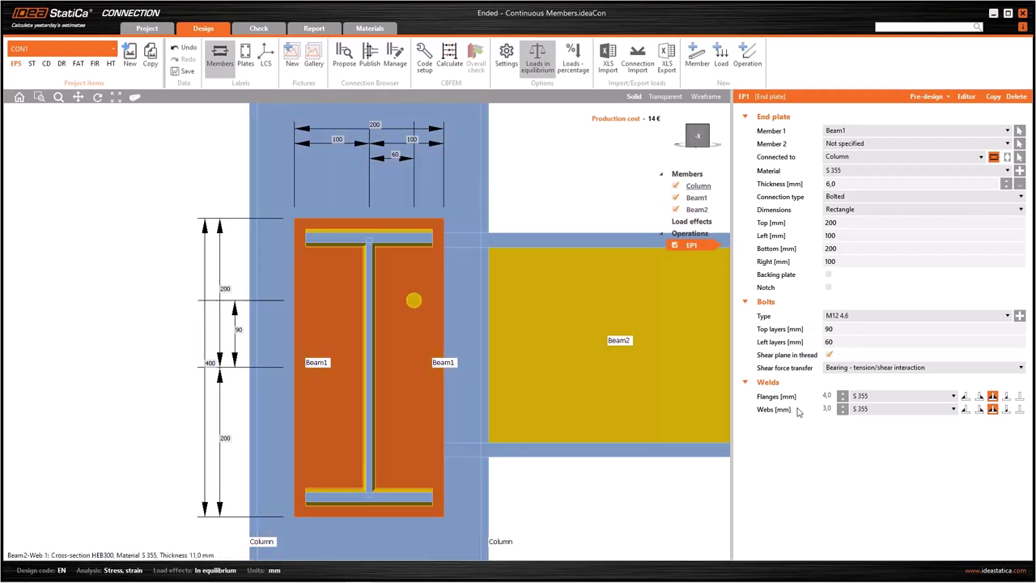
{"action": "left_click", "coordinate": [853, 329]}
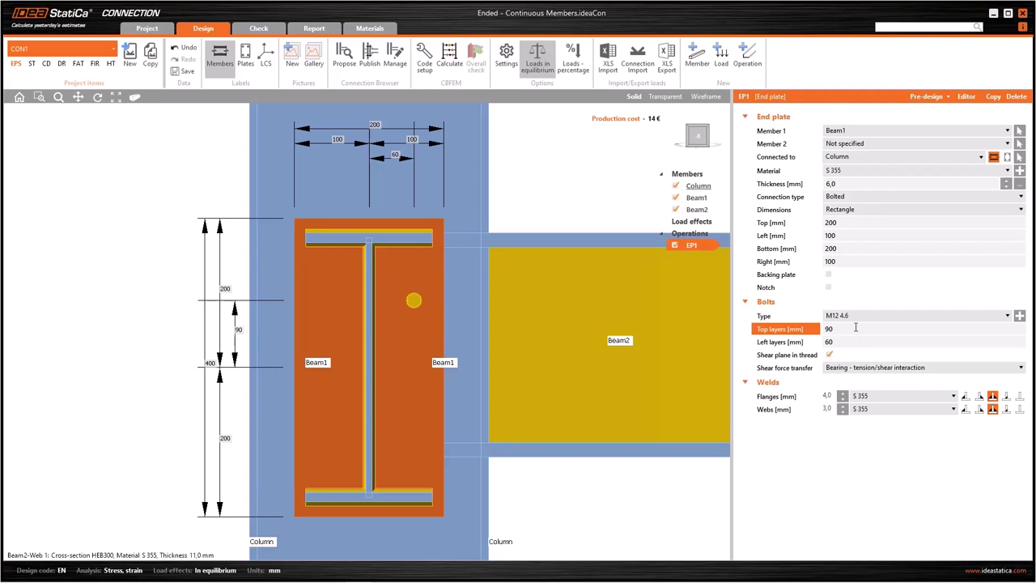
- Extend Top bolt layers to 90 -60*3, giving four rows at 30, 90, -30, -90
{"action": "type", "text": "-60"}
{"action": "key", "text": "Tab"}
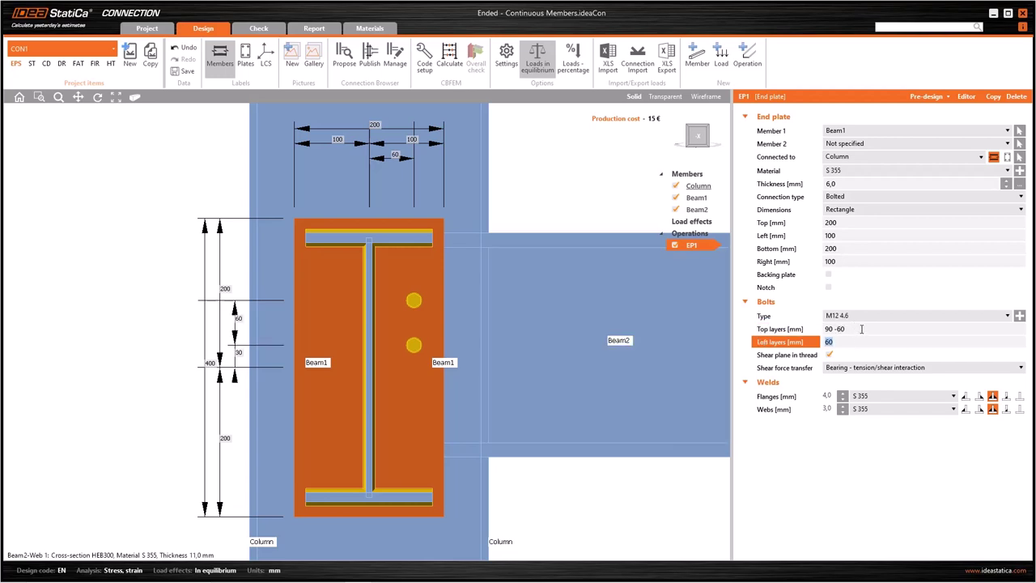
{"action": "left_click", "coordinate": [863, 329]}
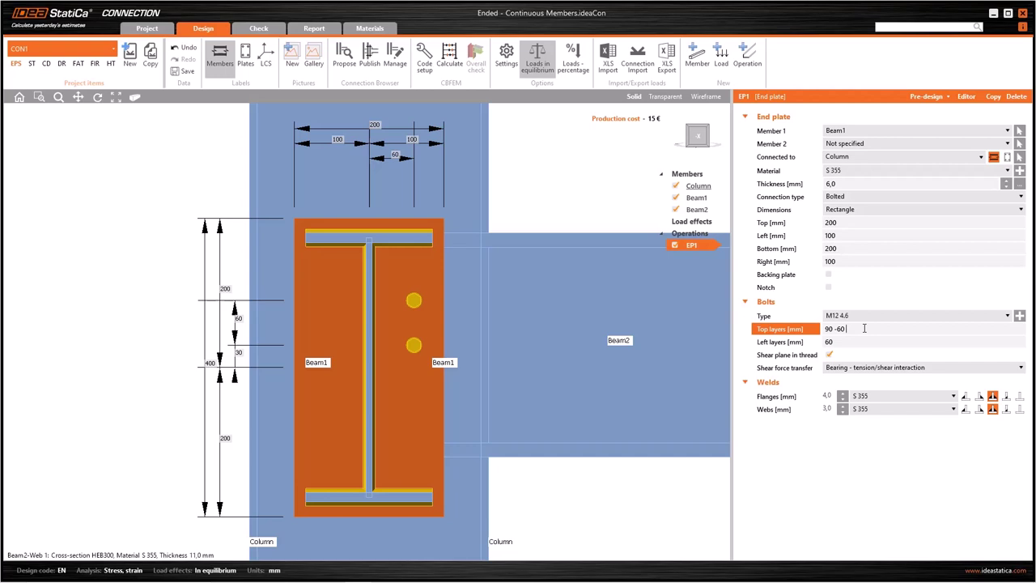
{"action": "type", "text": "-60"}
{"action": "key", "text": "Tab"}
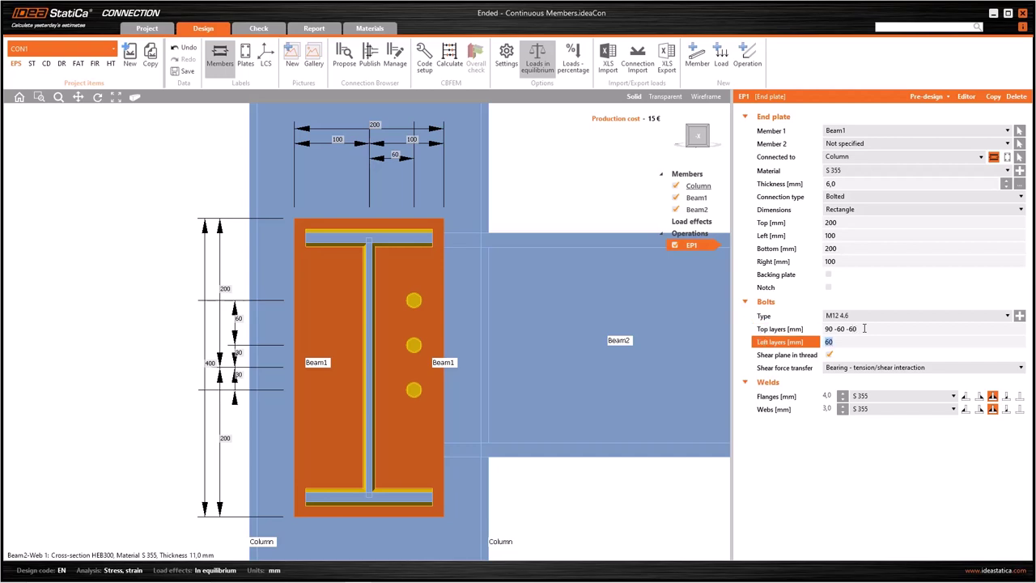
{"action": "left_click", "coordinate": [864, 329]}
{"action": "type", "text": "-60"}
{"action": "key", "text": "Tab"}
{"action": "left_click_drag", "start_coordinate": [870, 329], "coordinate": [851, 332]}
{"action": "key", "text": "BackSpace"}
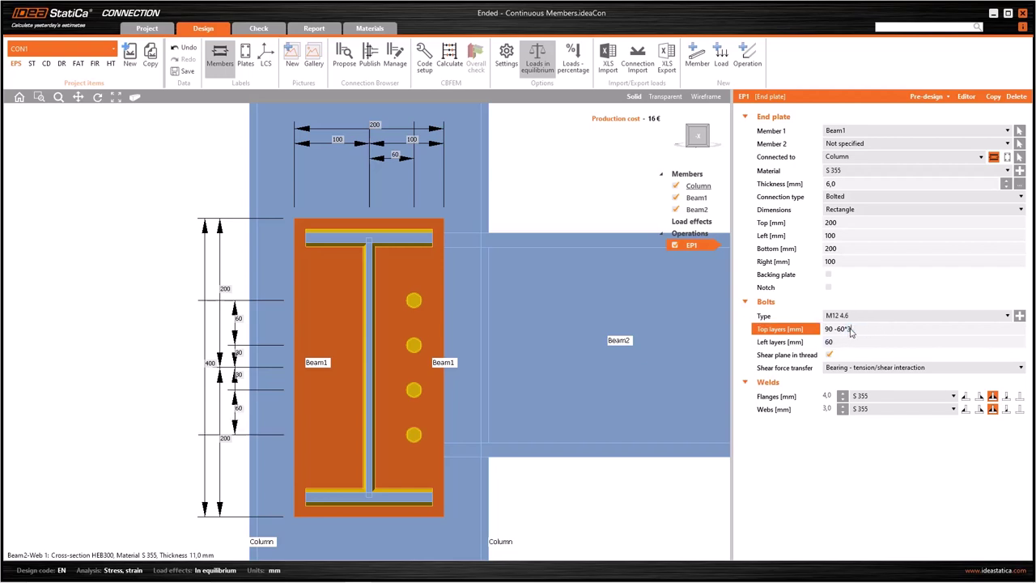
{"action": "key", "text": "Tab"}
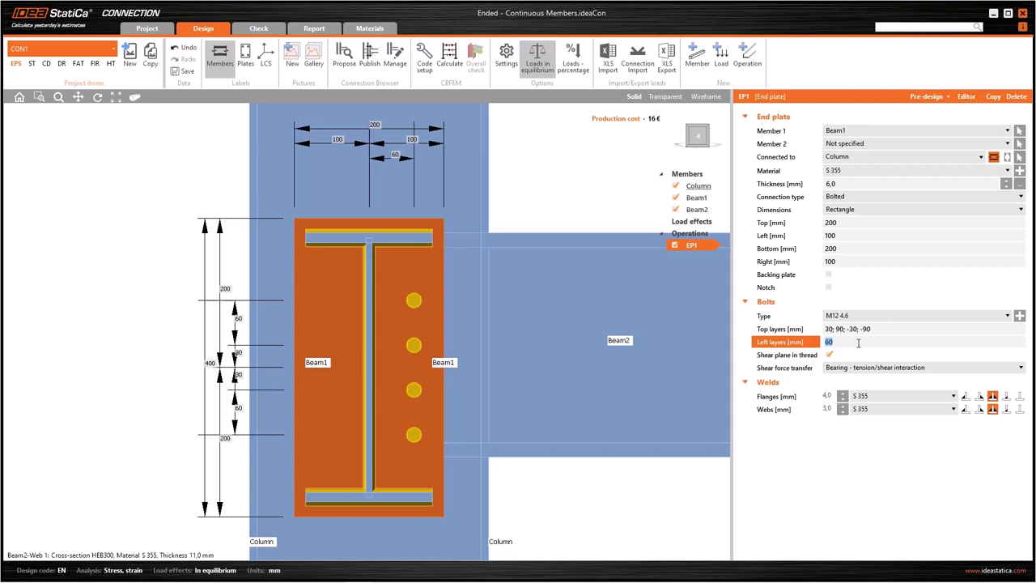
- Try a '30 60; -30 -60' row pattern, then restore Top layers to 30; 90; -30; -90
{"action": "left_click", "coordinate": [821, 328]}
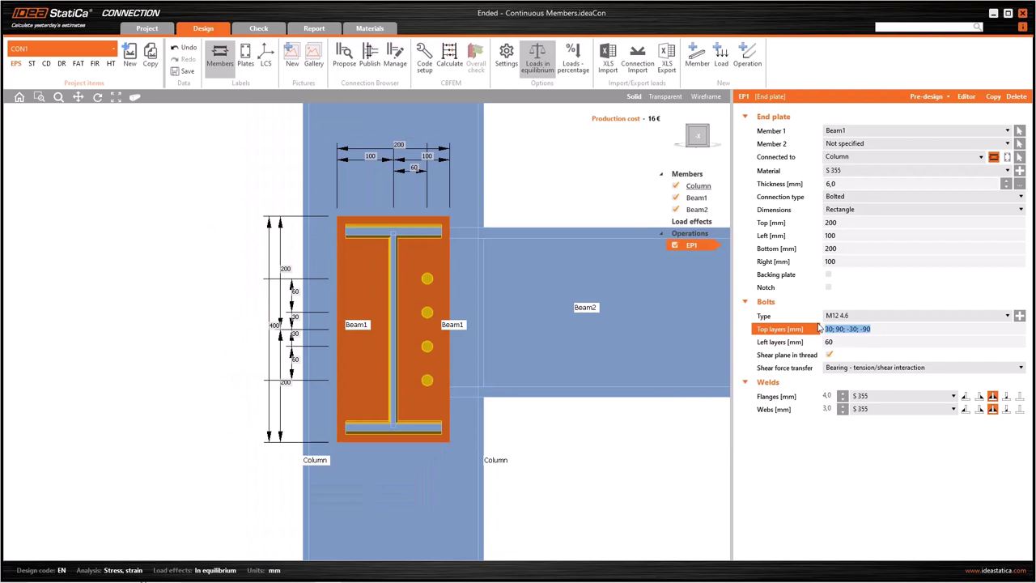
{"action": "type", "text": "30 60; -30 -60"}
{"action": "left_click", "coordinate": [819, 341]}
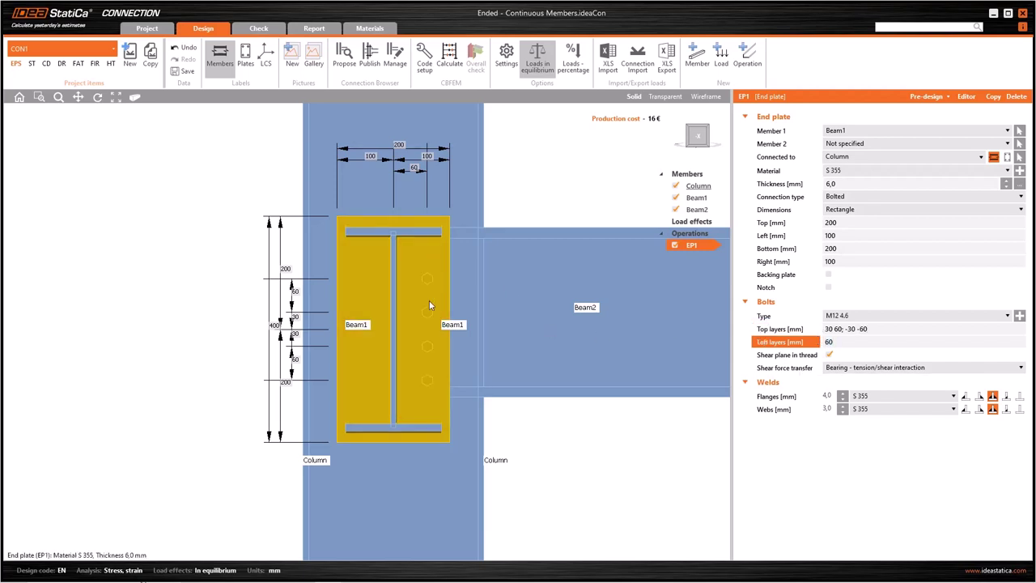
{"action": "left_click", "coordinate": [811, 330]}
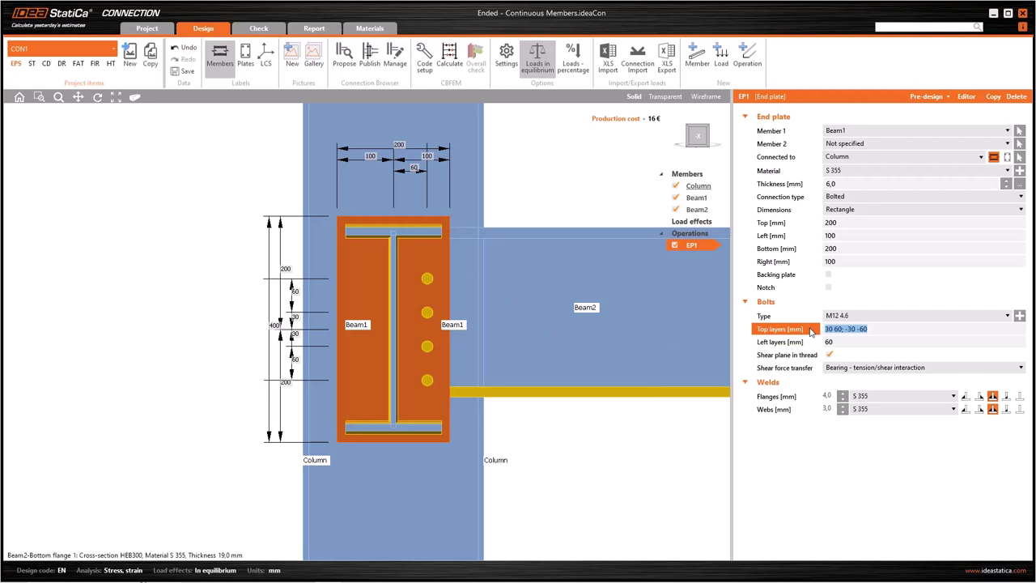
{"action": "type", "text": "30; 90; -30; -90"}
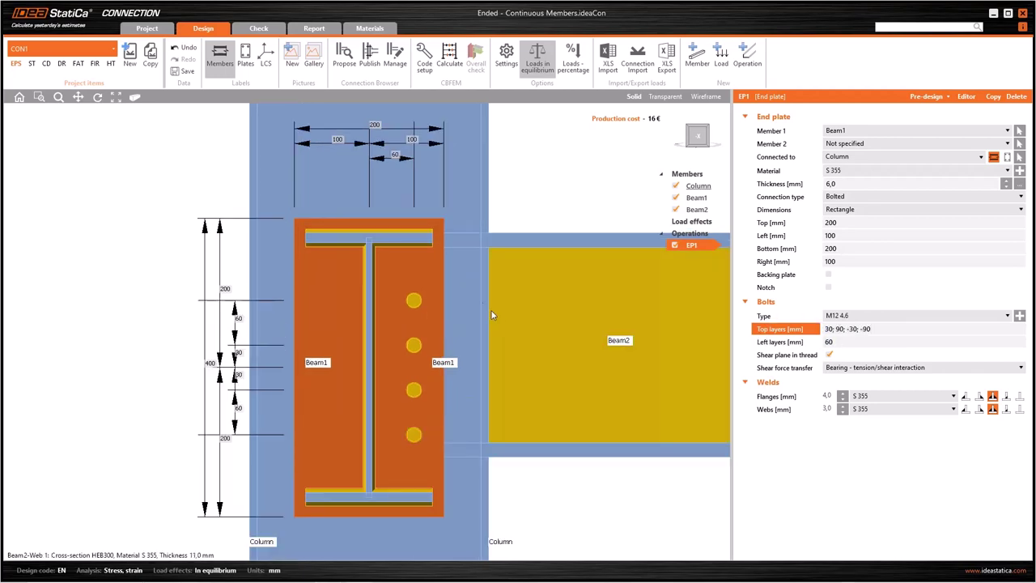
- Set Left bolt layers to 60; -60 for eight bolts and untick Shear plane in thread
{"action": "left_click", "coordinate": [848, 343]}
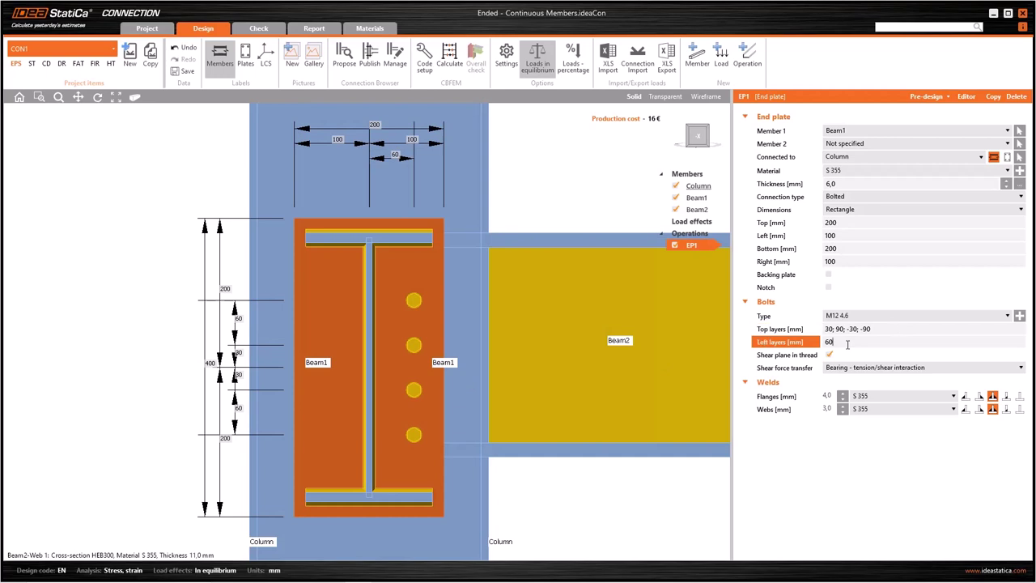
{"action": "type", "text": "; -60"}
{"action": "left_click", "coordinate": [880, 330]}
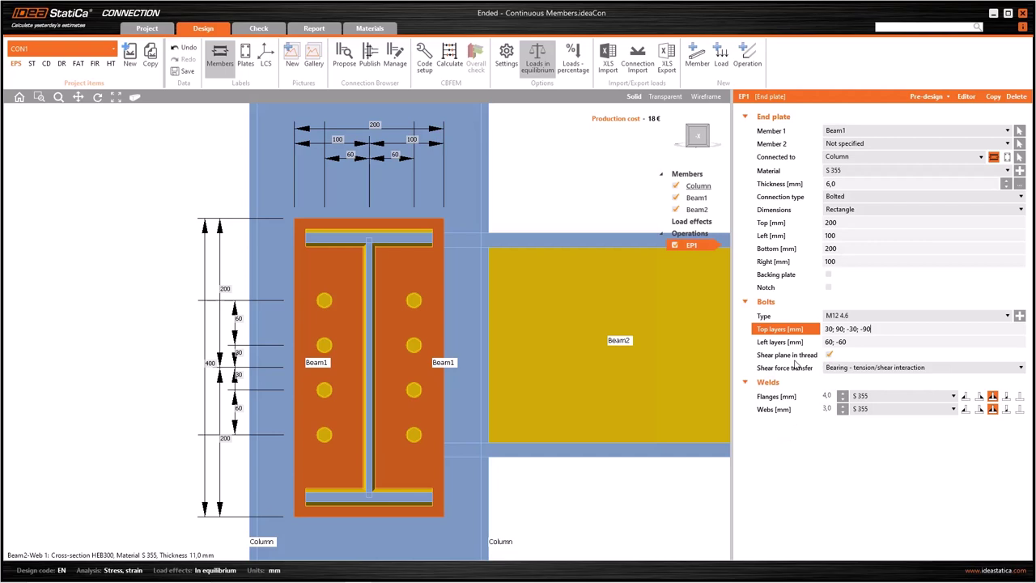
{"action": "left_click", "coordinate": [830, 357]}
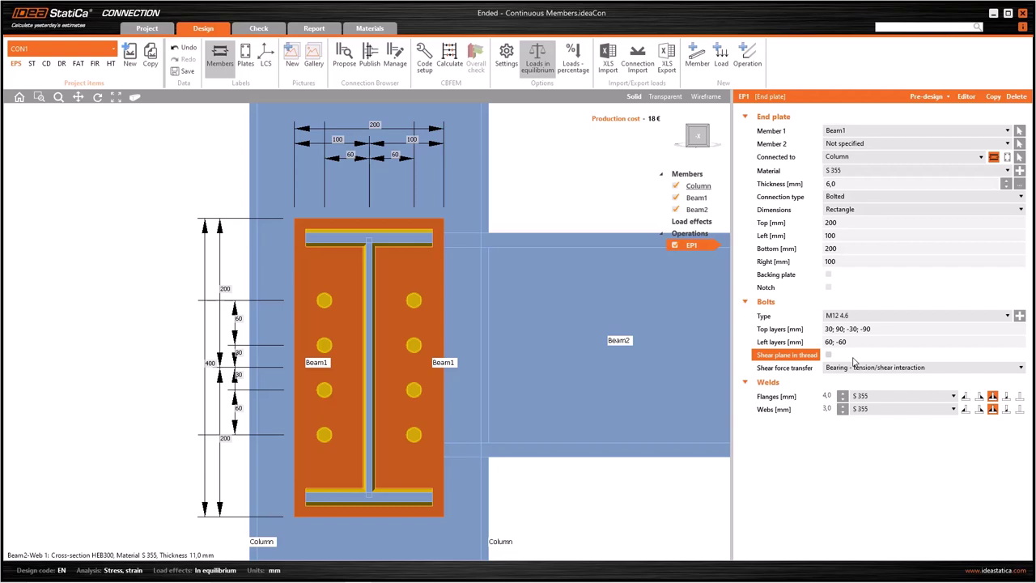
- Re-tick Shear plane in thread and keep Bearing - tension/shear interaction for shear transfer
{"action": "left_click", "coordinate": [828, 355]}
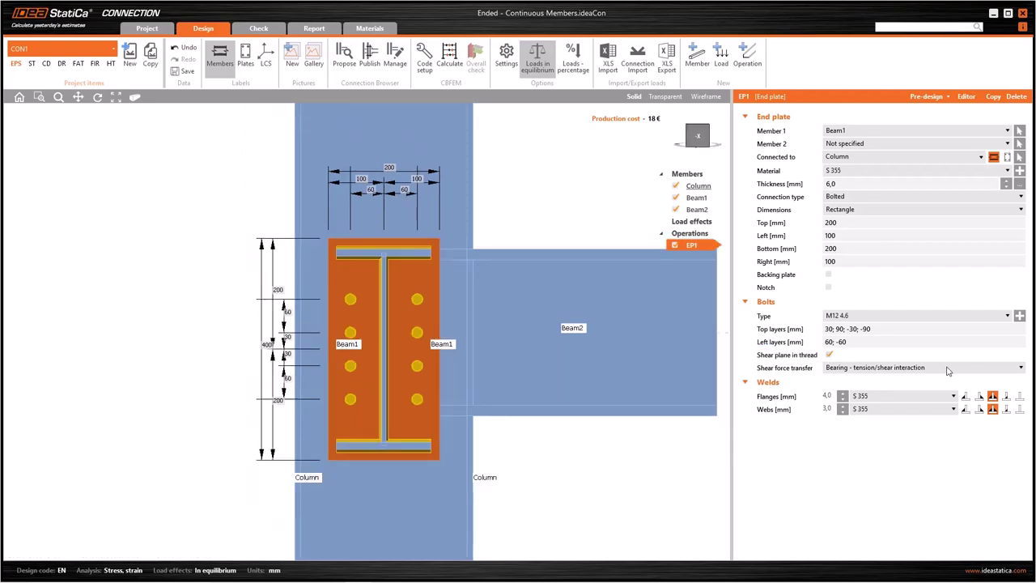
{"action": "left_click", "coordinate": [947, 369]}
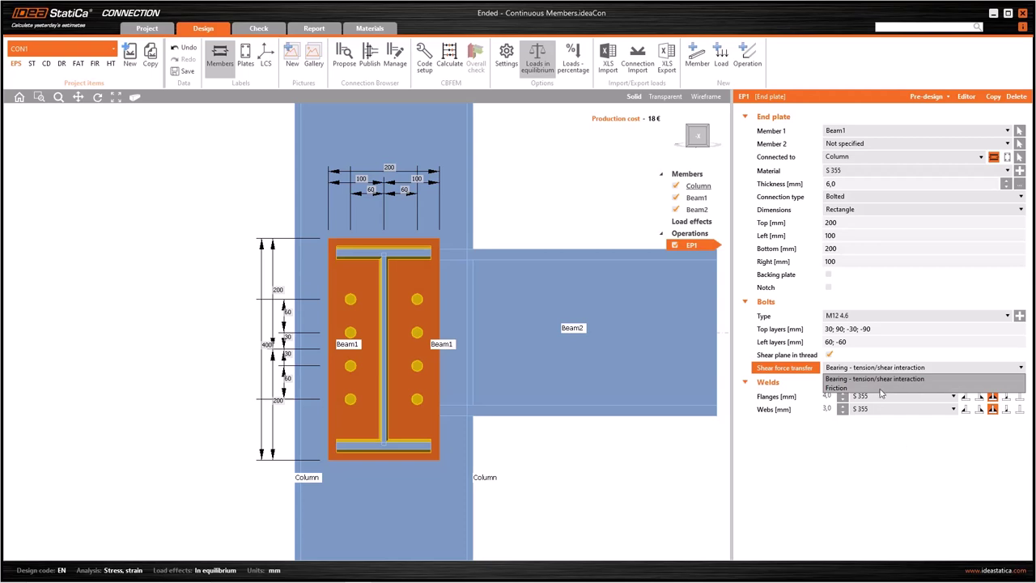
{"action": "left_click", "coordinate": [873, 481]}
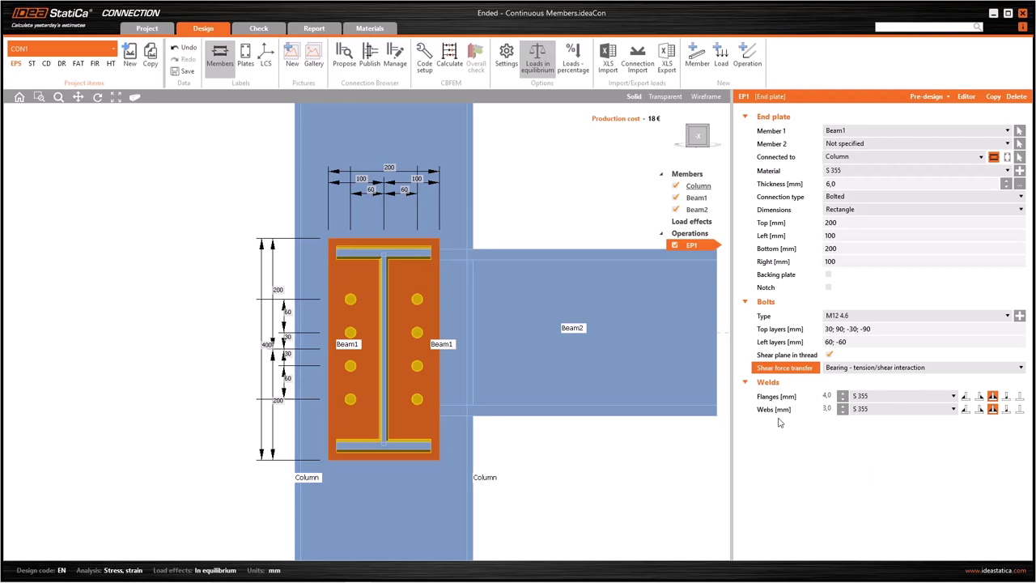
- Set the flange welds to 7,5 mm and raise the web welds to 6,5 mm
{"action": "key", "text": "Tab"}
{"action": "type", "text": "7,5"}
{"action": "key", "text": "Return"}
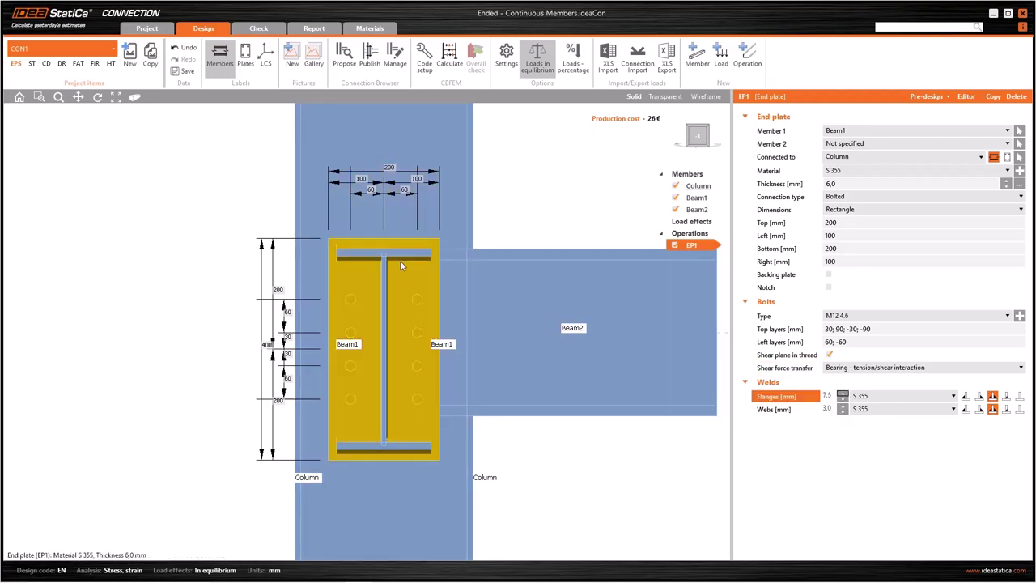
{"action": "left_click", "coordinate": [842, 409]}
{"action": "left_click", "coordinate": [842, 407]}
{"action": "left_click", "coordinate": [842, 406]}
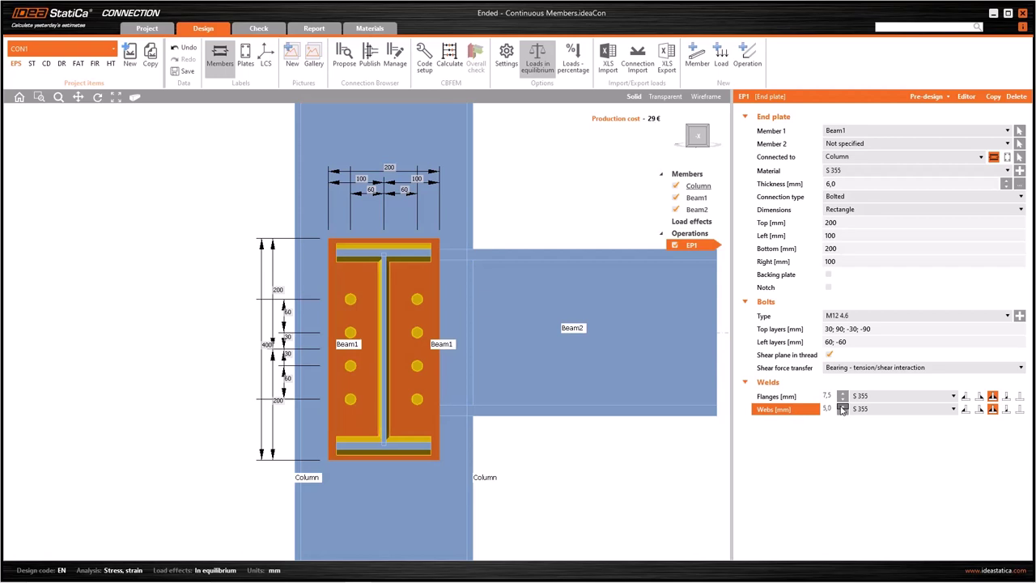
{"action": "left_click", "coordinate": [842, 406]}
{"action": "left_click", "coordinate": [841, 406]}
{"action": "left_click", "coordinate": [841, 407]}
{"action": "left_click", "coordinate": [842, 406]}
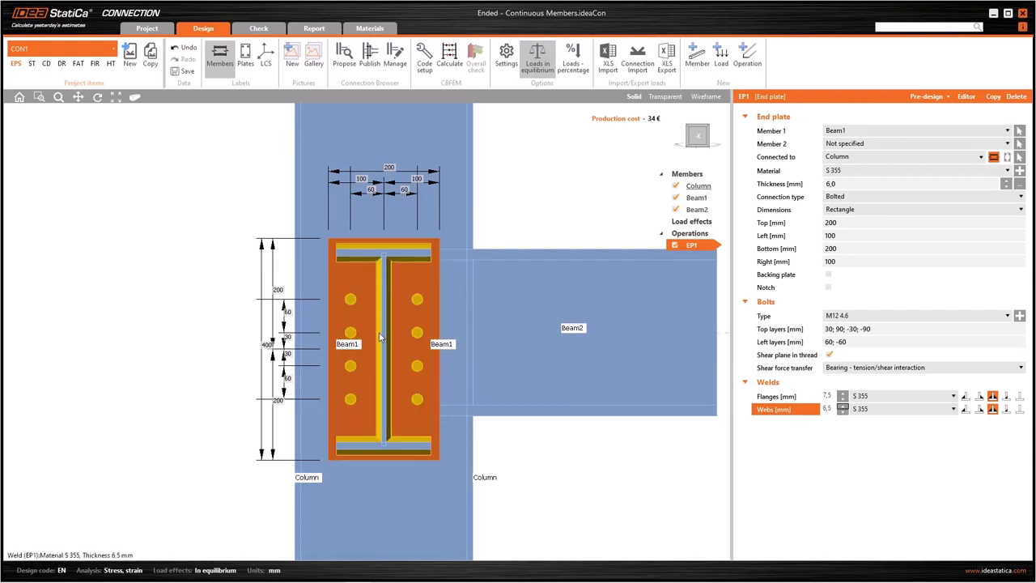
{"action": "scroll", "coordinate": [373, 322], "scroll_direction": "up", "scroll_amount": 5}
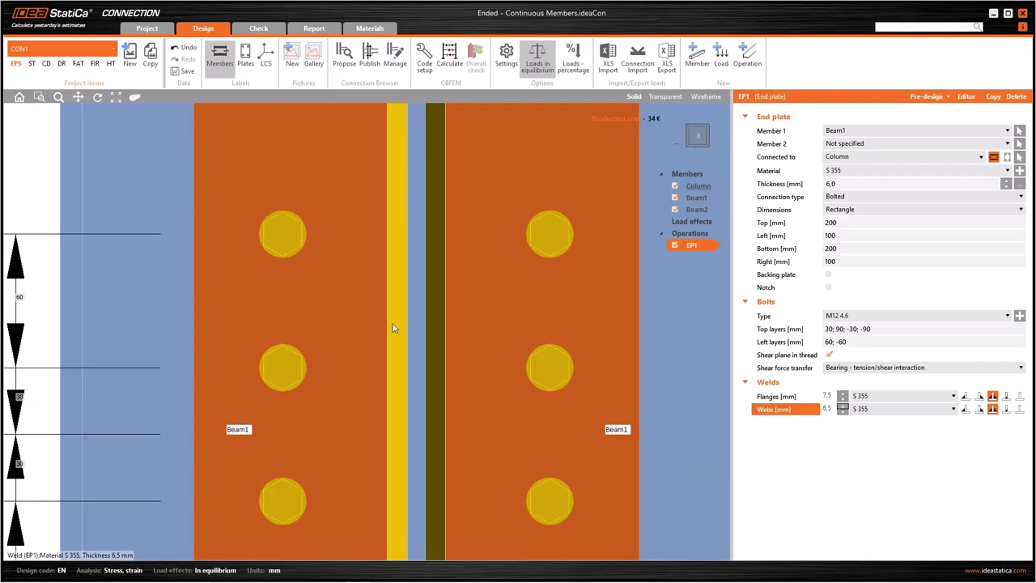
{"action": "scroll", "coordinate": [393, 326], "scroll_direction": "down", "scroll_amount": 3}
- Keep S 355 for the web welds and try other weld types before restoring the originals
{"action": "left_click", "coordinate": [910, 408]}
{"action": "left_click", "coordinate": [911, 414]}
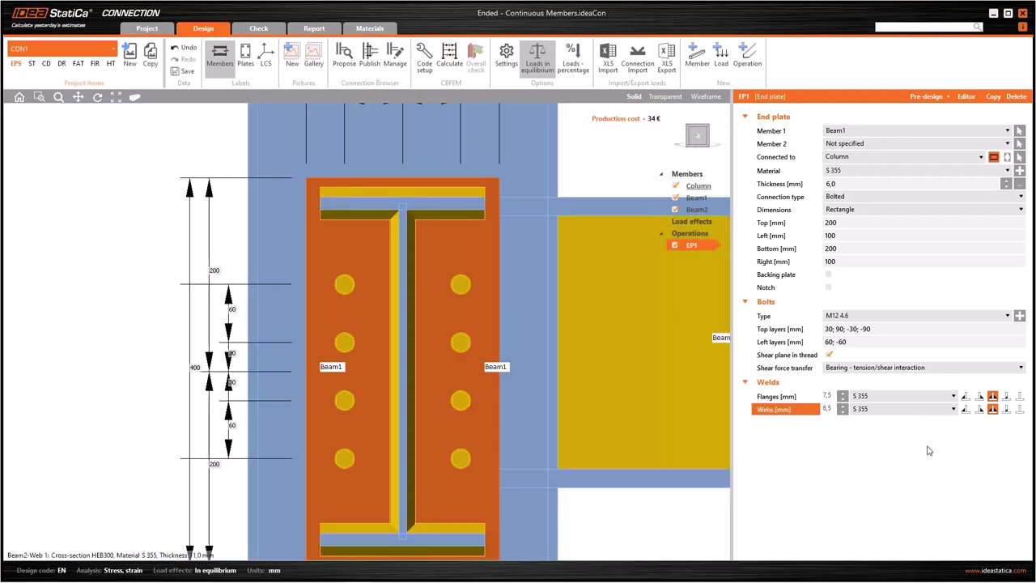
{"action": "left_click", "coordinate": [929, 451]}
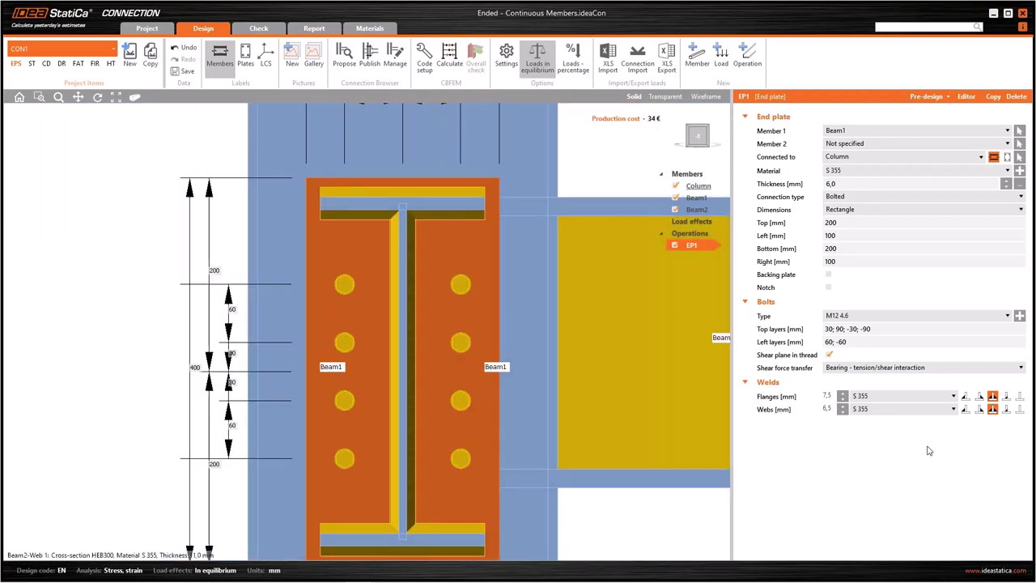
{"action": "left_click", "coordinate": [979, 396]}
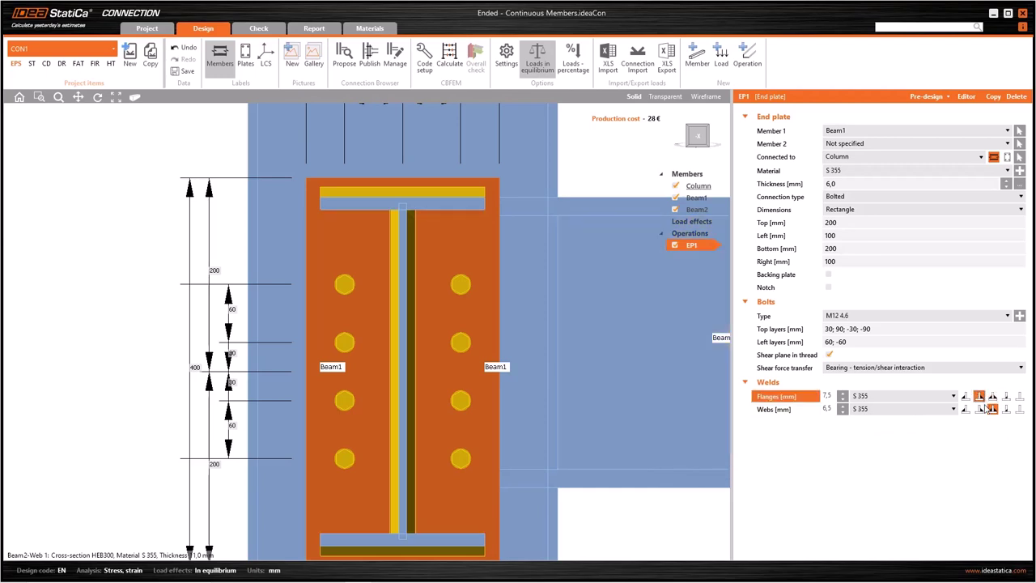
{"action": "left_click", "coordinate": [979, 409]}
{"action": "left_click", "coordinate": [965, 409]}
{"action": "left_click", "coordinate": [992, 395]}
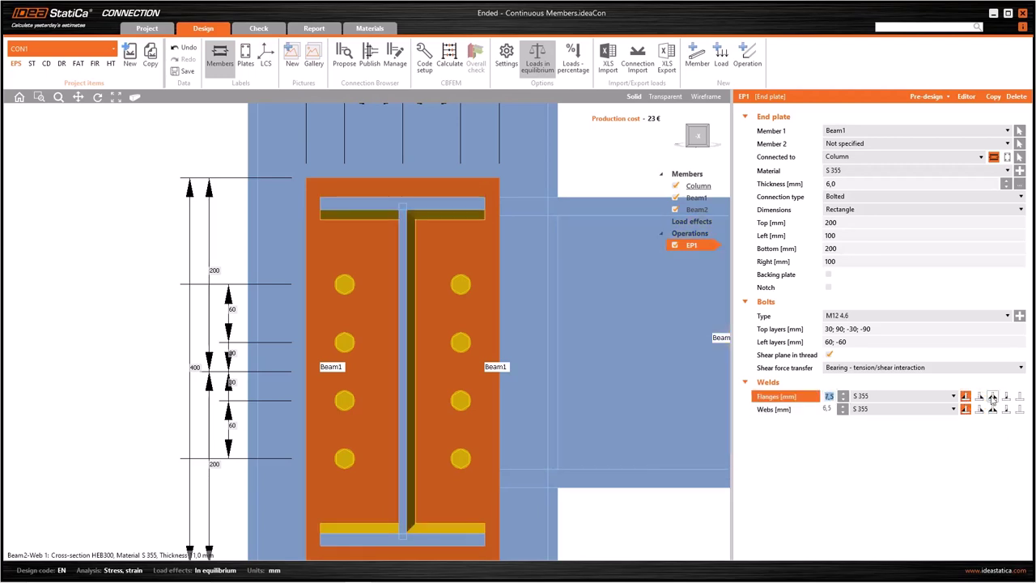
{"action": "left_click", "coordinate": [992, 409]}
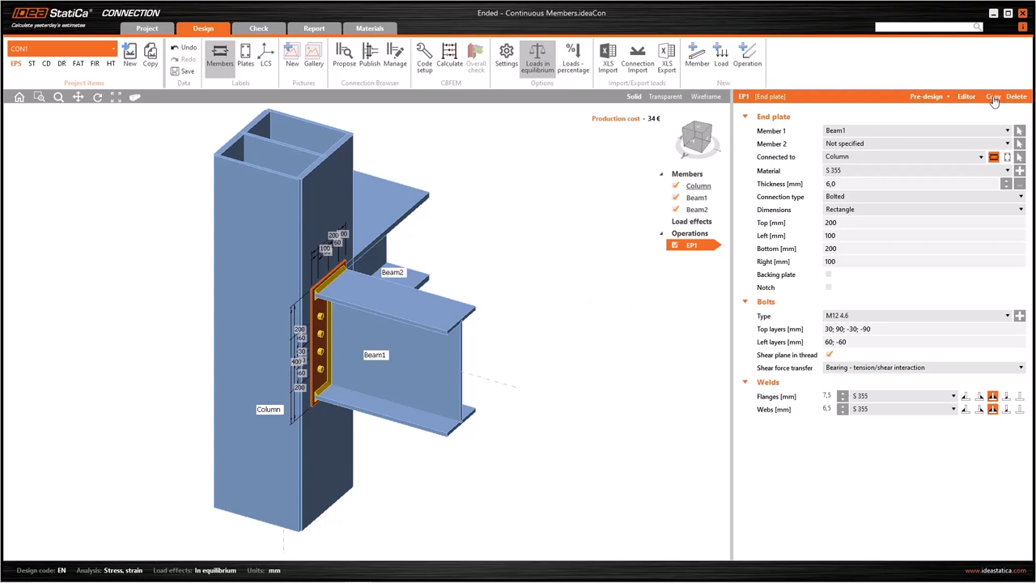
- Copy the EP1 operation to create a second end plate, EP2
{"action": "right_click", "coordinate": [693, 245]}
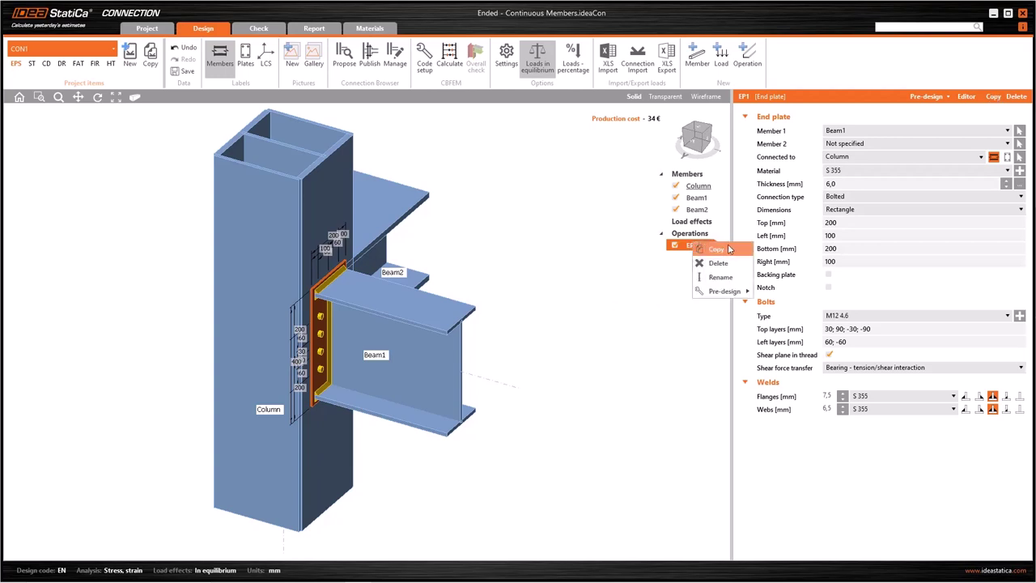
{"action": "left_click", "coordinate": [690, 246]}
{"action": "right_click", "coordinate": [689, 245]}
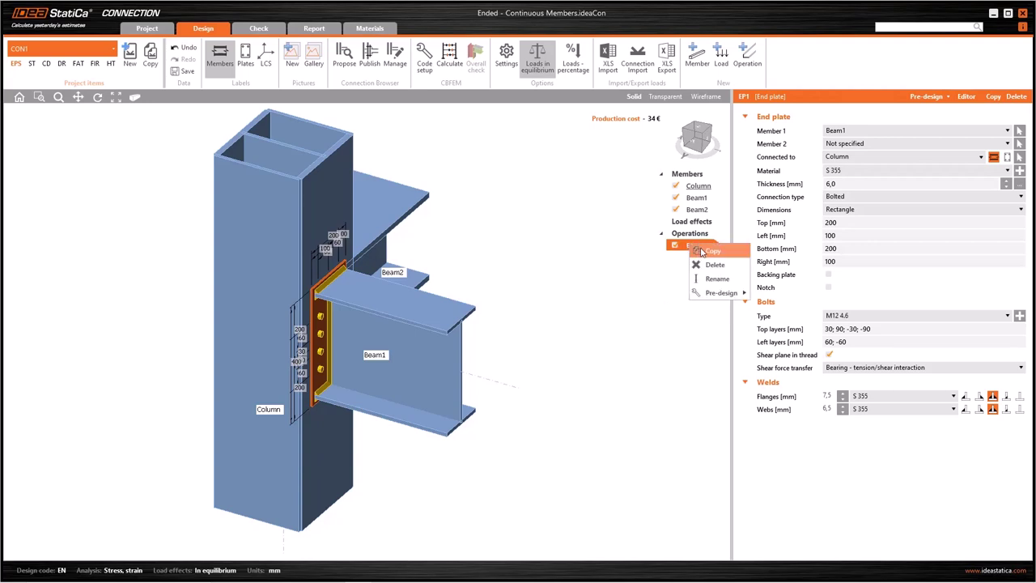
{"action": "left_click", "coordinate": [701, 253]}
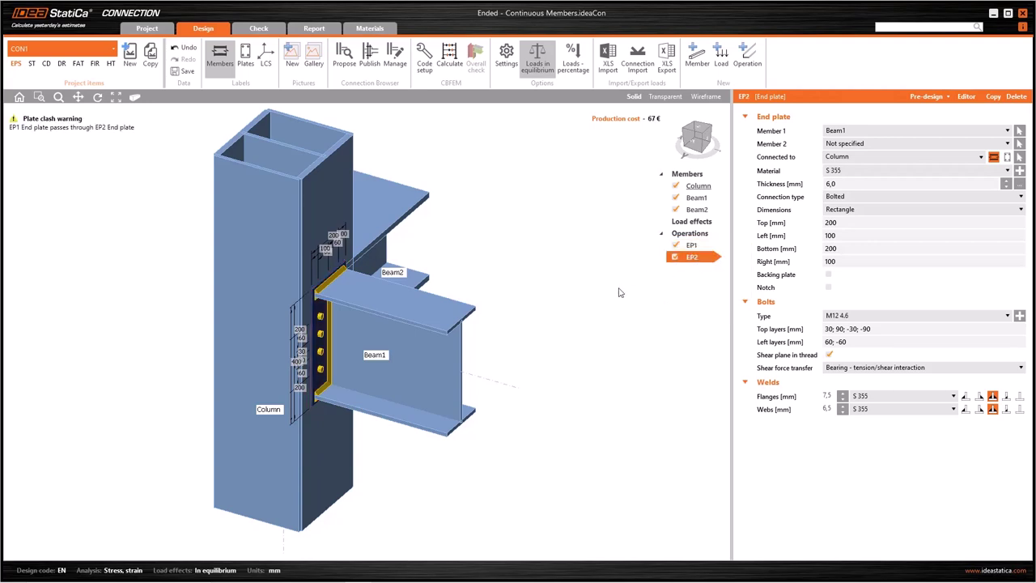
- Toggle EP1 off and on twice to compare, leaving it active
{"action": "left_click", "coordinate": [675, 245]}
{"action": "left_click", "coordinate": [676, 246]}
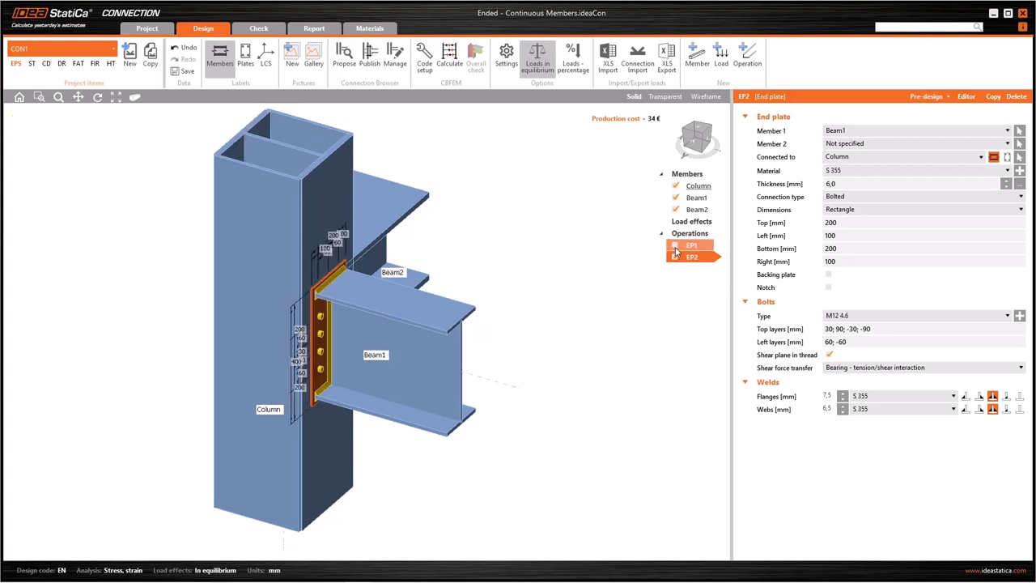
{"action": "left_click", "coordinate": [676, 247]}
{"action": "left_click", "coordinate": [675, 246]}
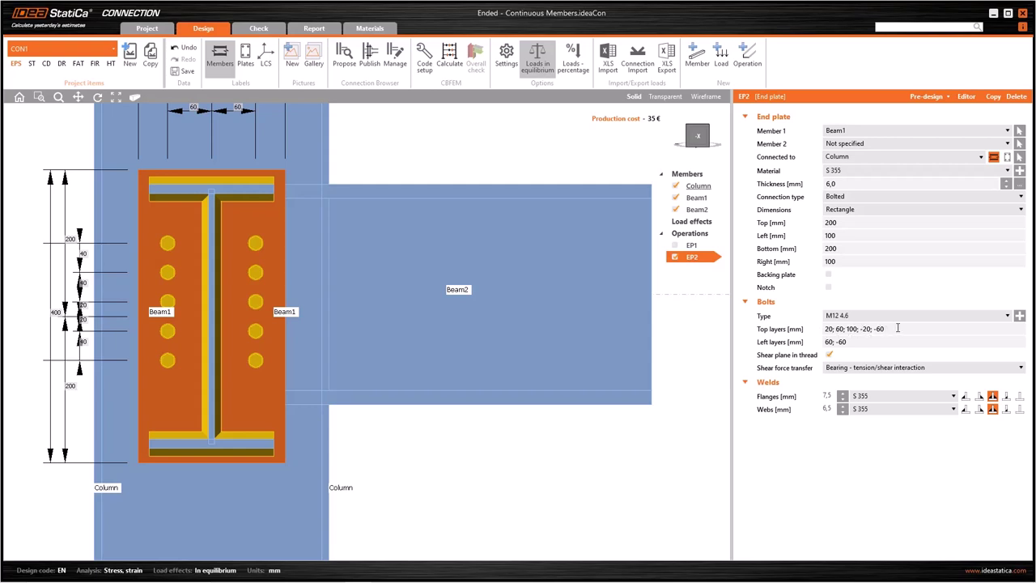
- Switch EP1 off so only the EP2 end plate stays active, then select the column
{"action": "left_click", "coordinate": [675, 245]}
{"action": "left_click", "coordinate": [675, 257]}
{"action": "left_click", "coordinate": [676, 257]}
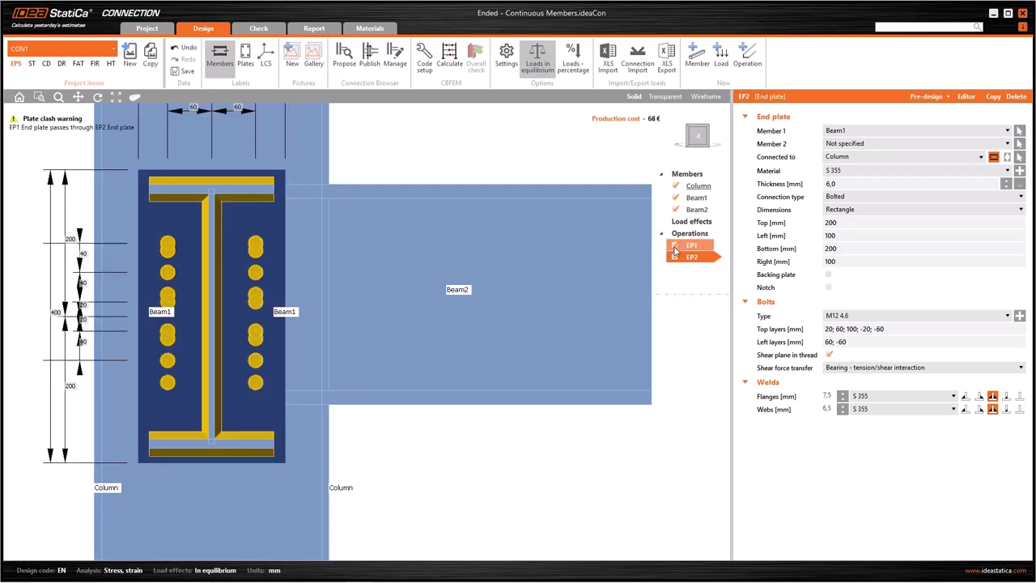
{"action": "left_click", "coordinate": [675, 245]}
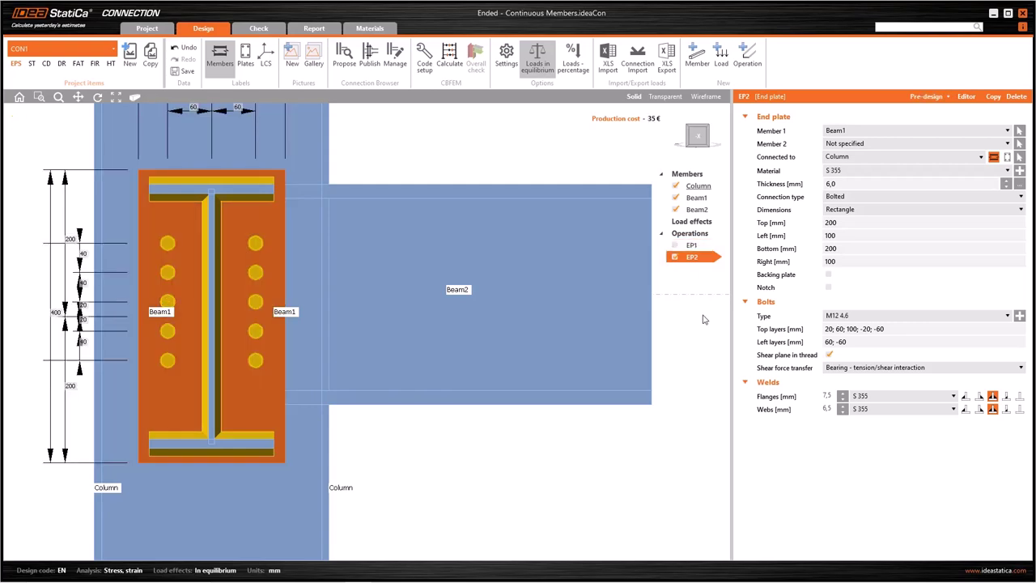
{"action": "left_click", "coordinate": [670, 348]}
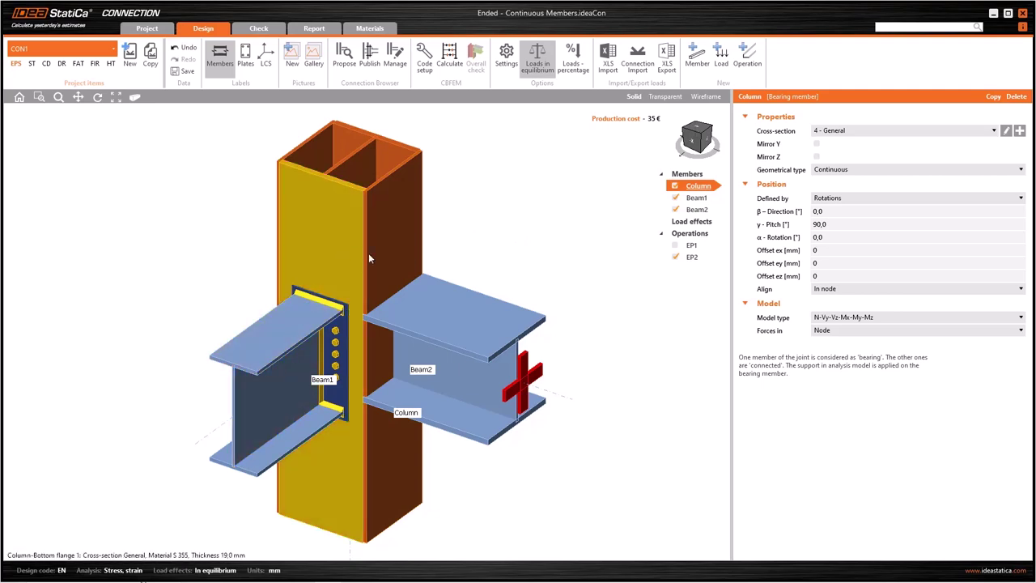
- Deactivate EP2 and change the column cross-section to 2 - HEB300
{"action": "left_click", "coordinate": [674, 257]}
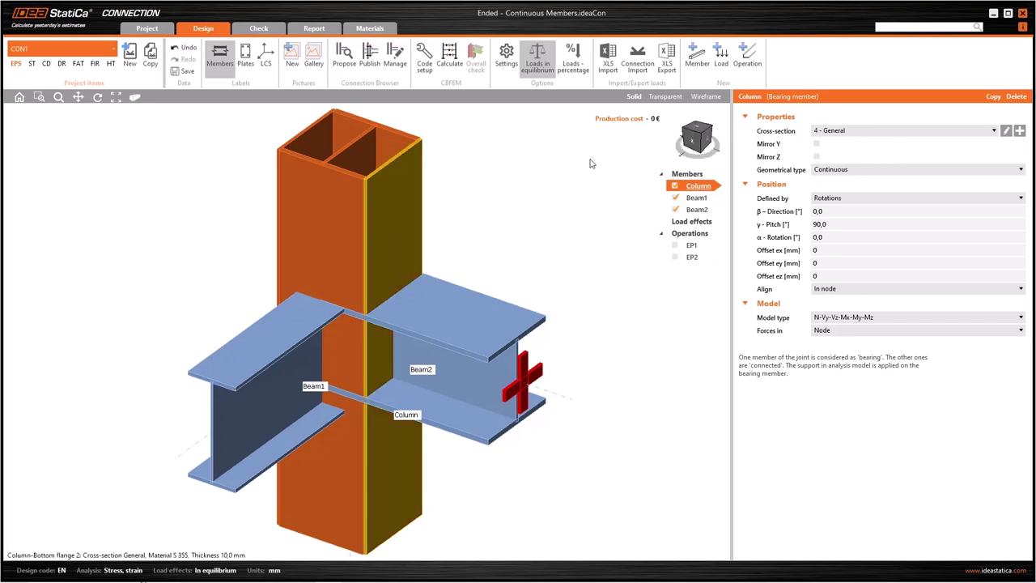
{"action": "left_click", "coordinate": [866, 130]}
{"action": "left_click", "coordinate": [834, 151]}
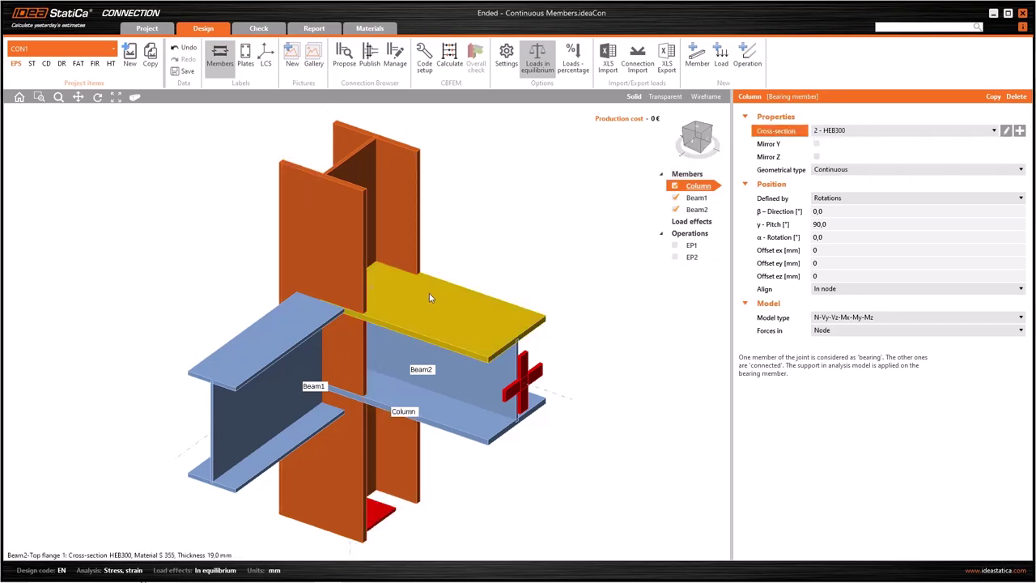
- Use Connect to on Beam1 with the column as its connection partner
{"action": "right_click", "coordinate": [289, 348]}
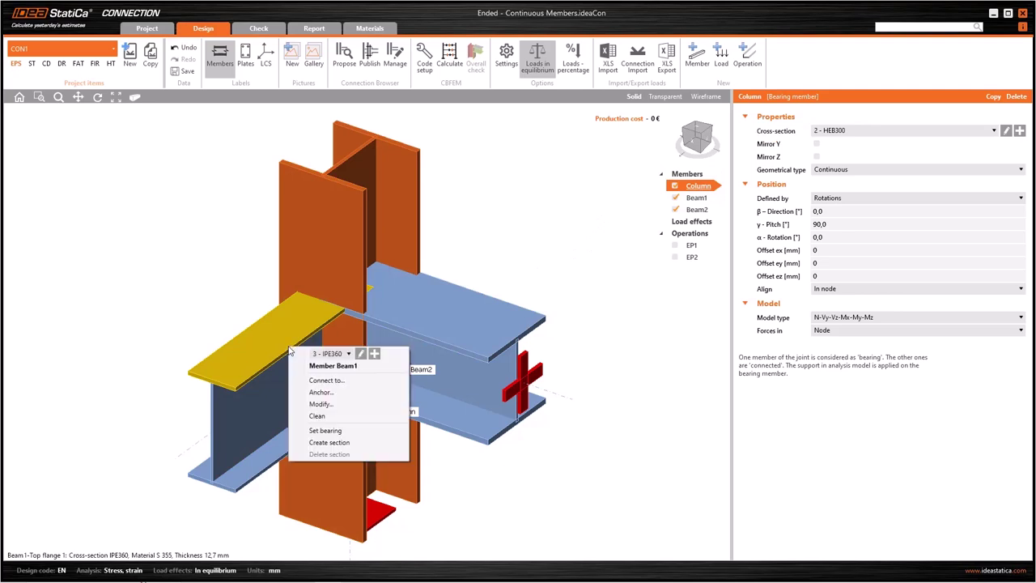
{"action": "left_click", "coordinate": [338, 380]}
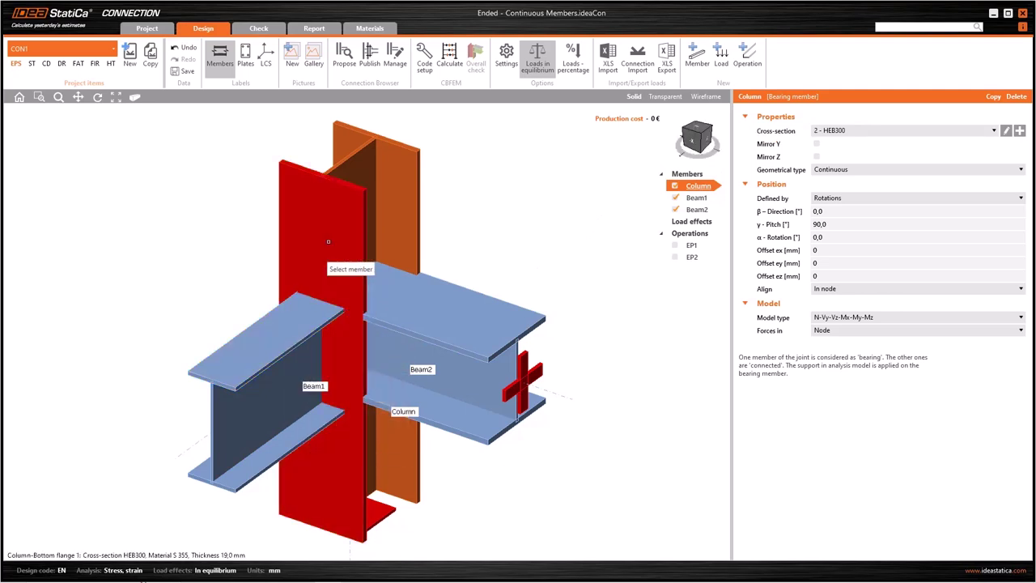
{"action": "left_click", "coordinate": [341, 201]}
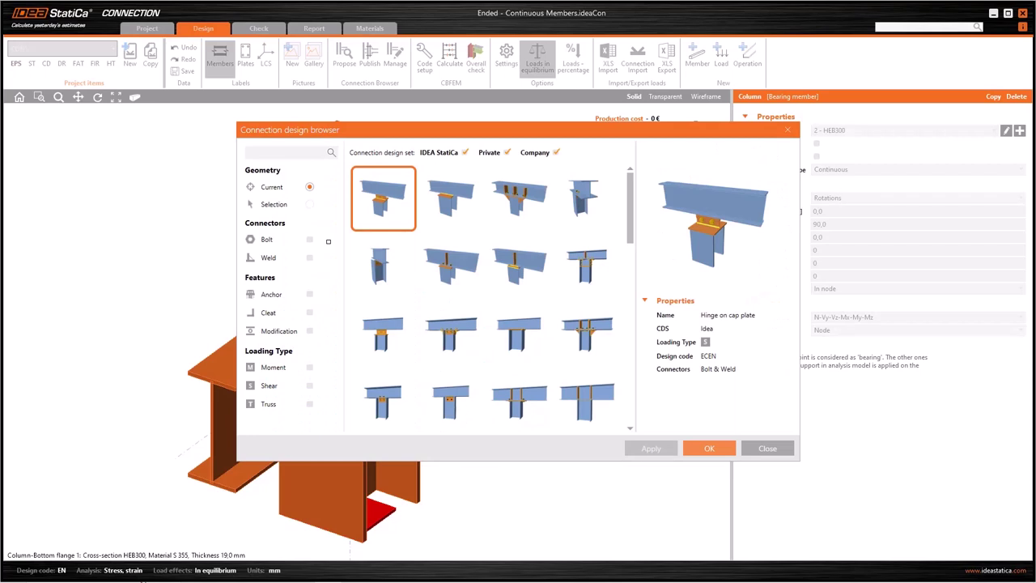
- Apply the End plate connection design to Beam1 and the column with default M16 8.8 bolts
{"action": "left_click_drag", "start_coordinate": [628, 206], "coordinate": [628, 293]}
{"action": "left_click", "coordinate": [592, 335]}
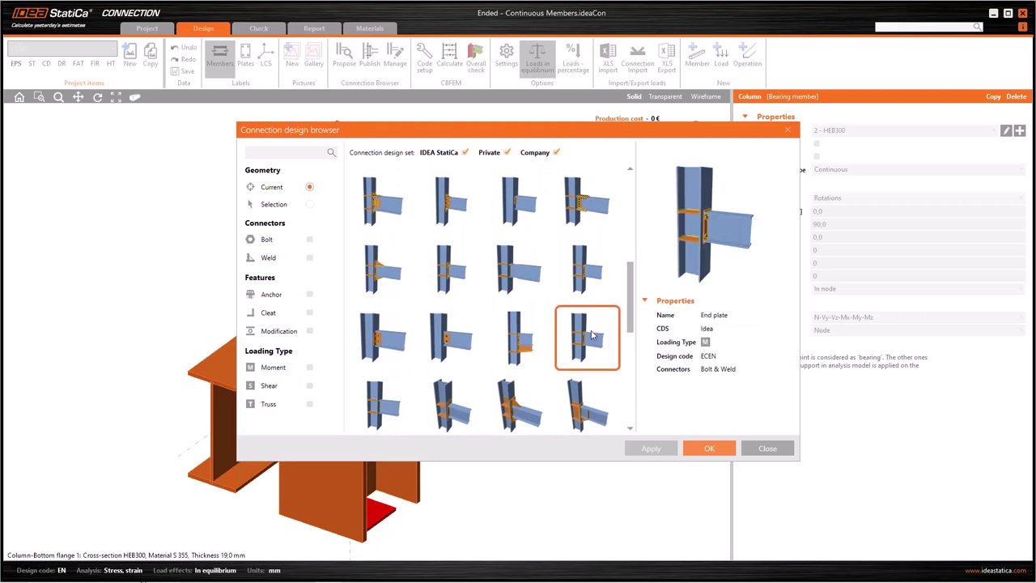
{"action": "left_click", "coordinate": [709, 448]}
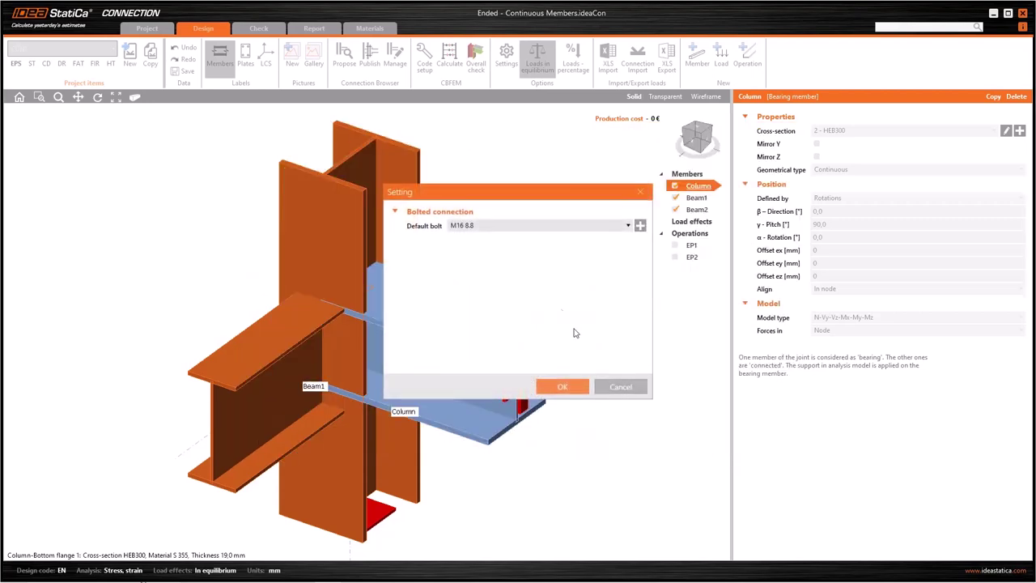
{"action": "left_click", "coordinate": [564, 387]}
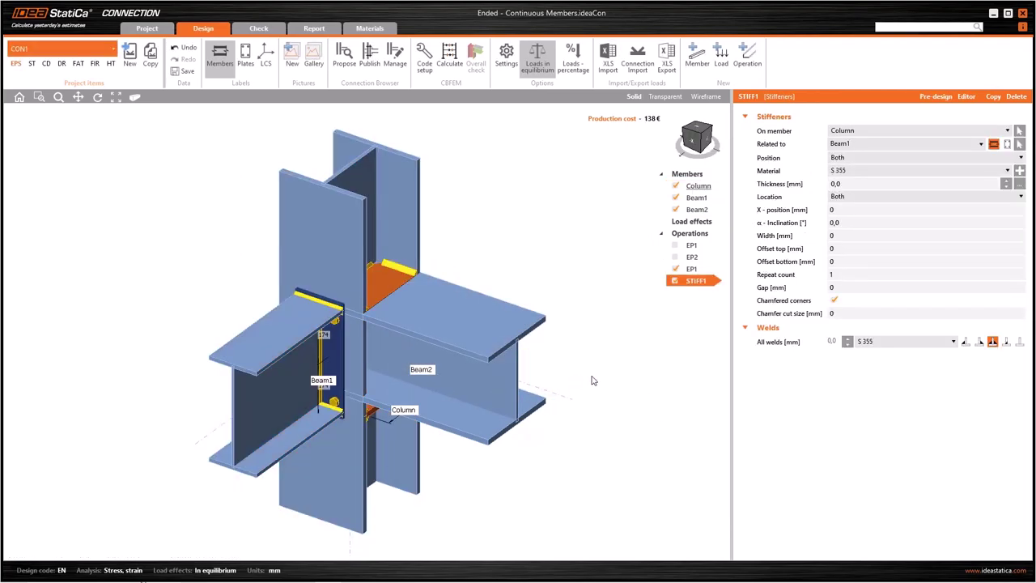
- Turn the model to a front view and display the new EP1 end plate's properties
{"action": "left_click", "coordinate": [704, 159]}
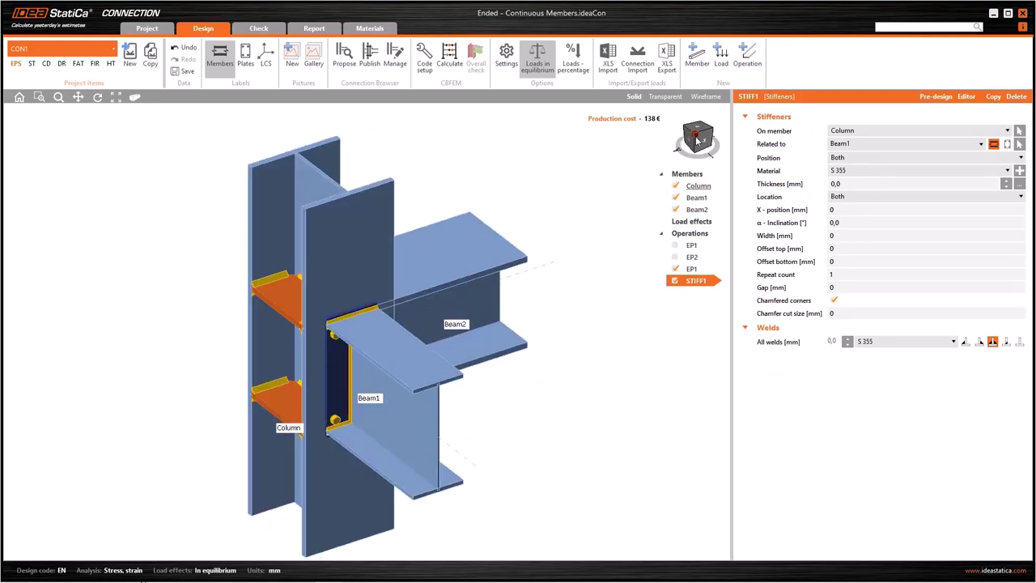
{"action": "left_click", "coordinate": [694, 139]}
{"action": "left_click", "coordinate": [700, 270]}
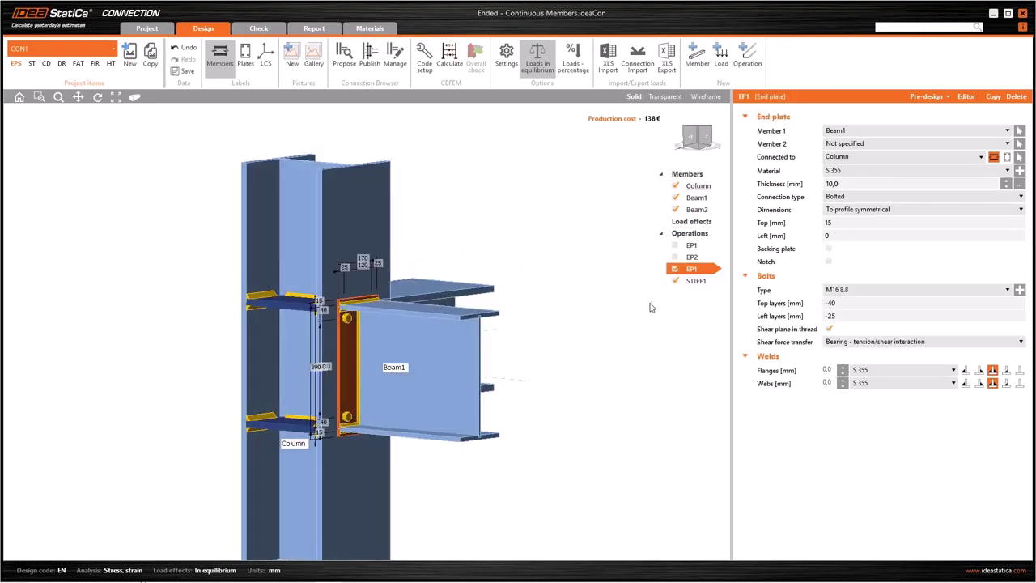